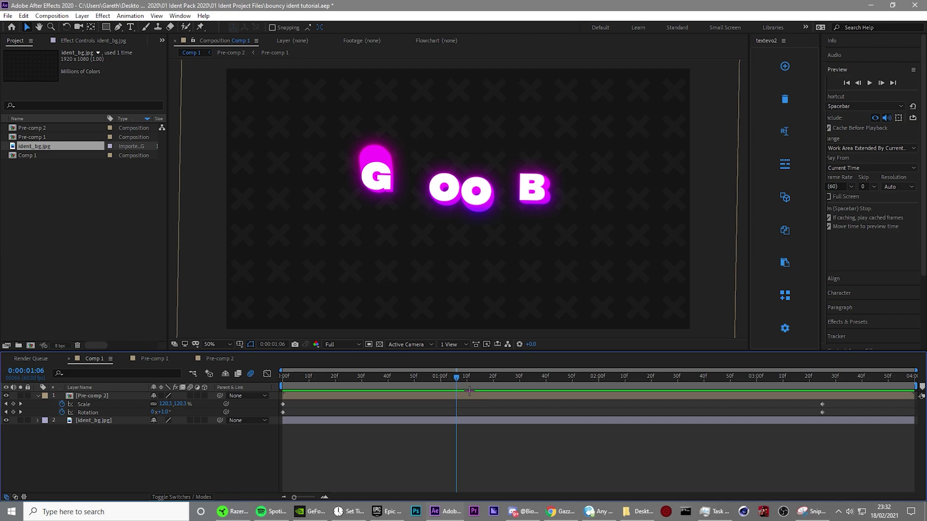
Open the Pre-comp 2 layer to examine its contents, and return to Comp 1
{"action": "double_click", "coordinate": [482, 394]}
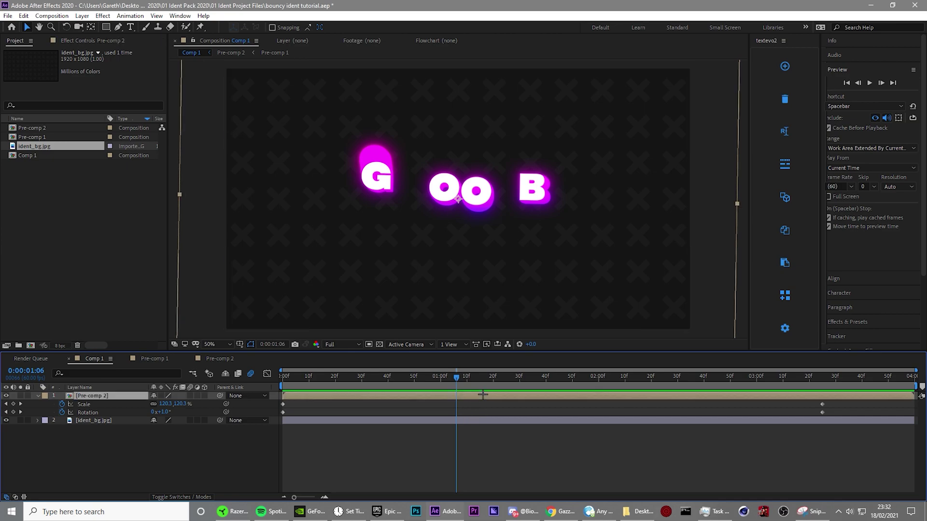
{"action": "left_click", "coordinate": [439, 431]}
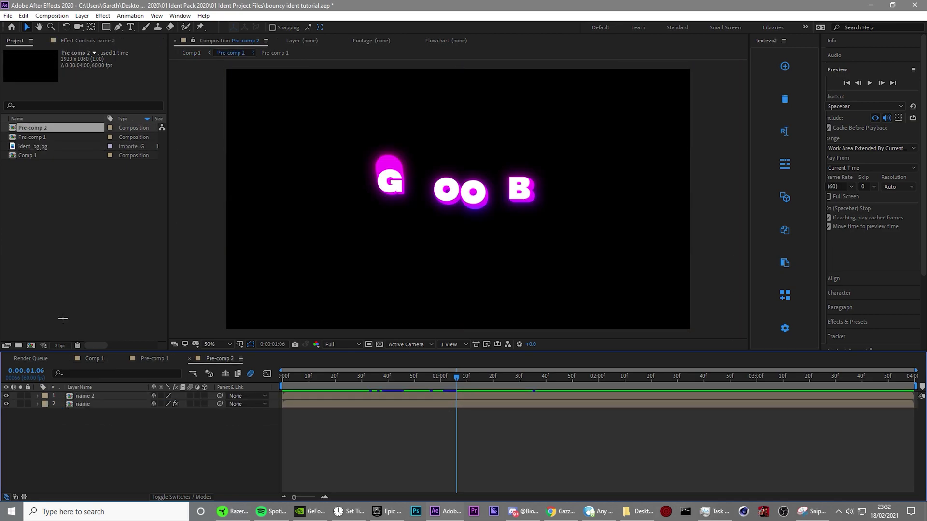
{"action": "left_click", "coordinate": [75, 359]}
Create the 1920 x 1080 composition Comp 2 at 60 fps and 4 seconds, and add the text "goob" near its centre
{"action": "left_click", "coordinate": [31, 345]}
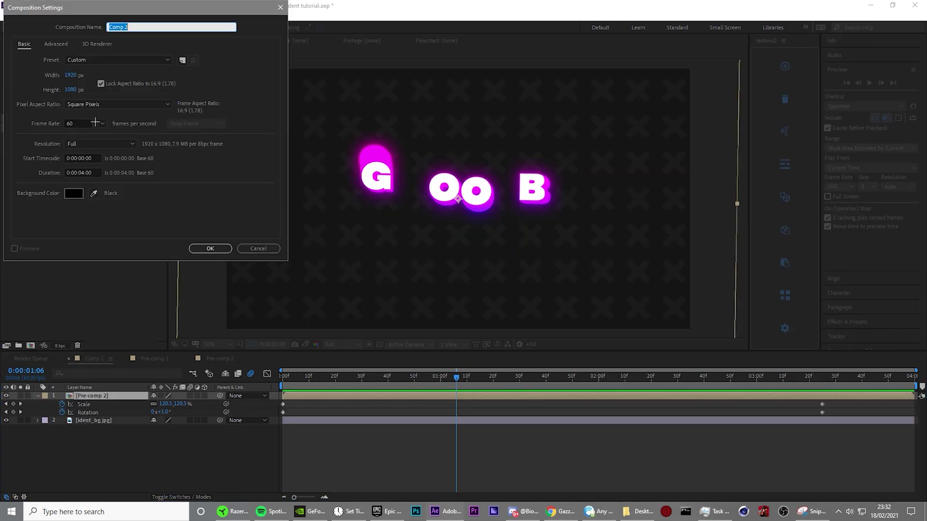
{"action": "left_click", "coordinate": [191, 248]}
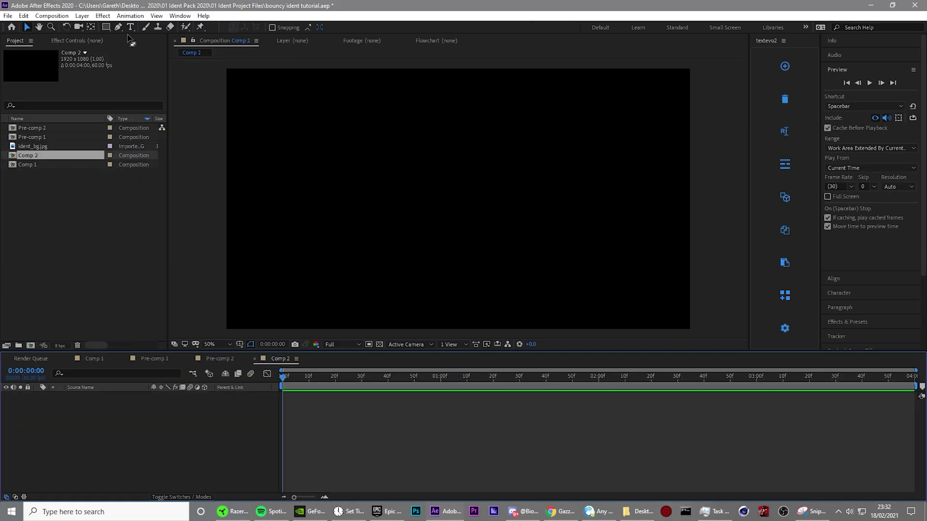
{"action": "left_click", "coordinate": [130, 27]}
{"action": "left_click", "coordinate": [447, 228]}
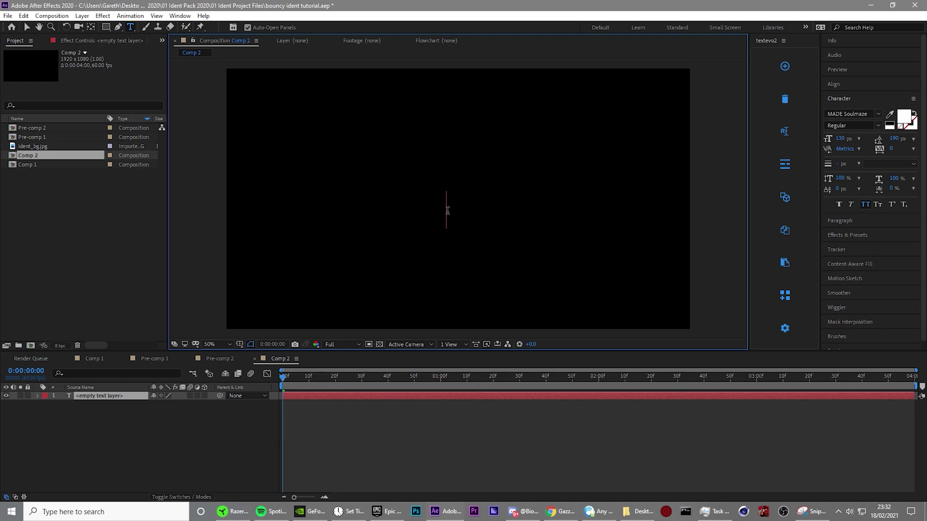
{"action": "type", "text": "goob"}
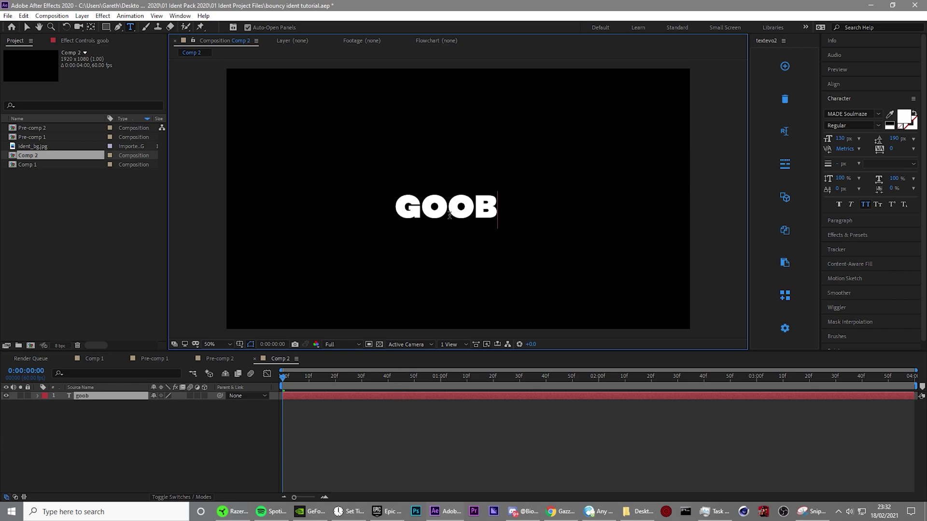
{"action": "left_click", "coordinate": [416, 422]}
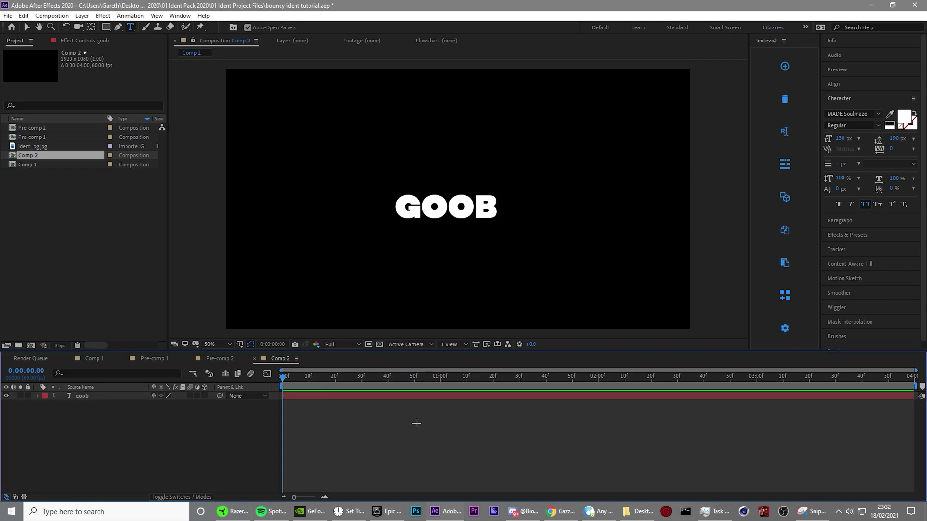
Set the goob text layer's anchor point to 0.0, -44.0 and centre the layer horizontally and vertically in the composition
{"action": "left_click", "coordinate": [430, 396]}
{"action": "left_click", "coordinate": [833, 84]}
{"action": "left_click", "coordinate": [846, 108]}
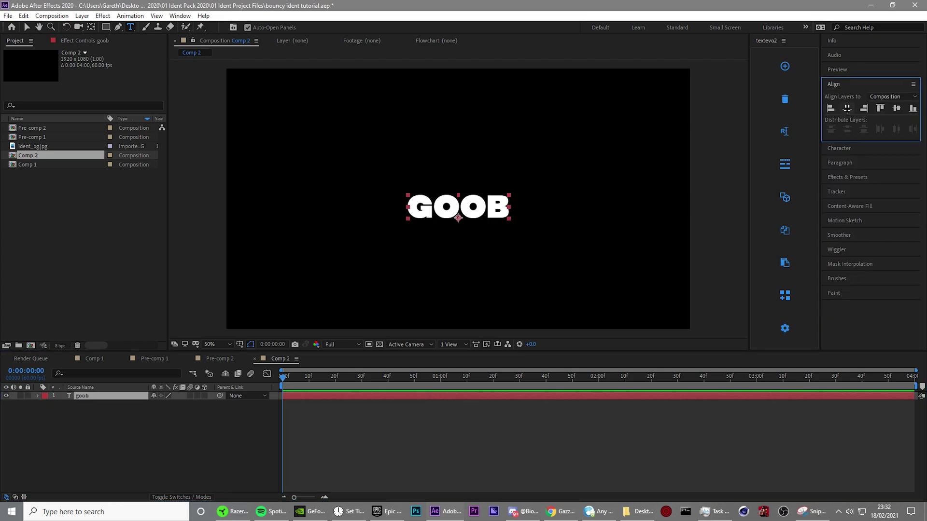
{"action": "left_click", "coordinate": [897, 108]}
{"action": "left_click", "coordinate": [169, 416]}
{"action": "key", "text": "a"}
{"action": "left_click_drag", "start_coordinate": [162, 404], "coordinate": [143, 404]}
{"action": "left_click", "coordinate": [846, 108]}
{"action": "left_click", "coordinate": [896, 108]}
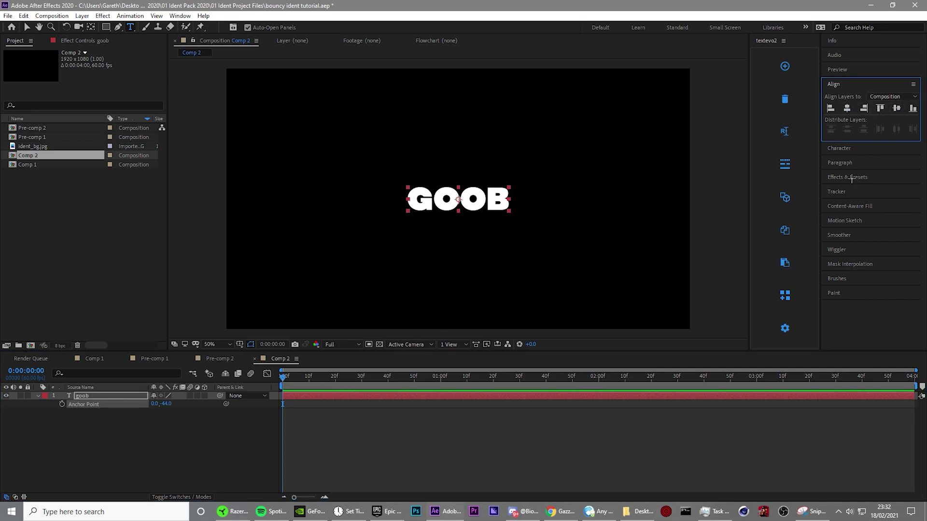
{"action": "left_click", "coordinate": [507, 460]}
{"action": "left_click", "coordinate": [874, 152]}
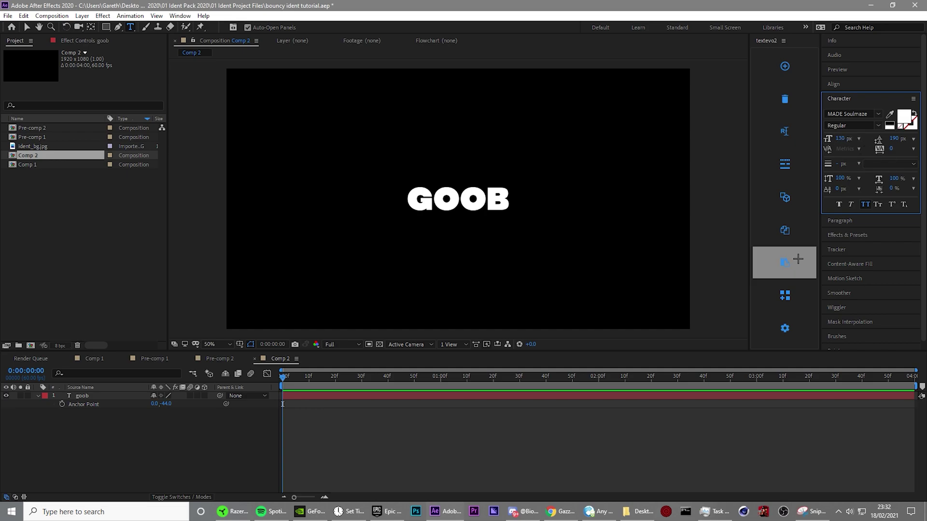
Create shapes from the goob text layer
{"action": "right_click", "coordinate": [297, 394]}
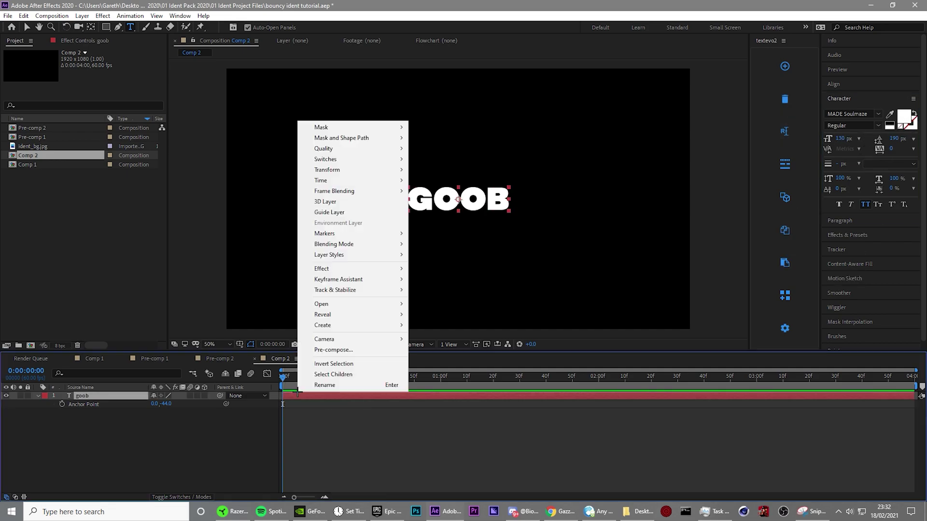
{"action": "mouse_move", "coordinate": [355, 325]}
{"action": "left_click", "coordinate": [449, 325]}
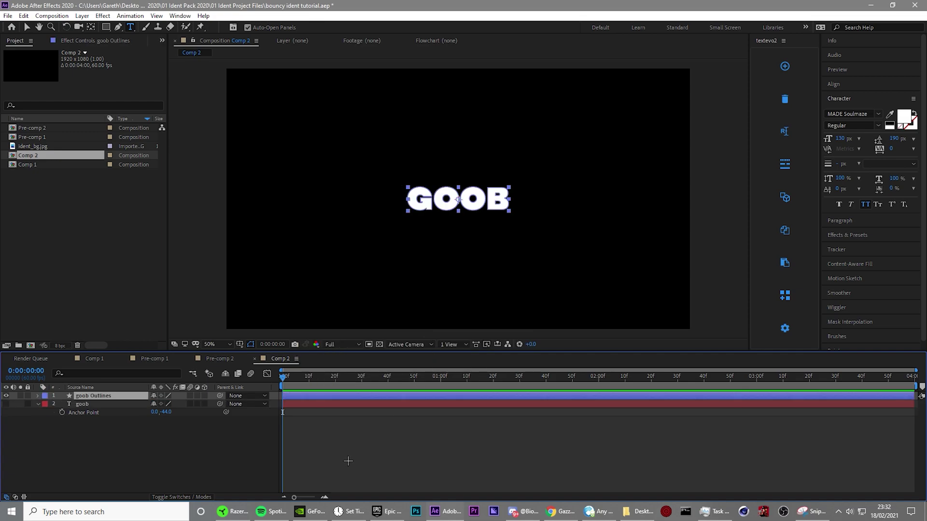
Duplicate the goob Outlines layer three times so there is one copy per letter
{"action": "left_click", "coordinate": [114, 395]}
{"action": "key", "text": "ctrl+d"}
{"action": "key", "text": "ctrl+d"}
{"action": "key", "text": "ctrl+d"}
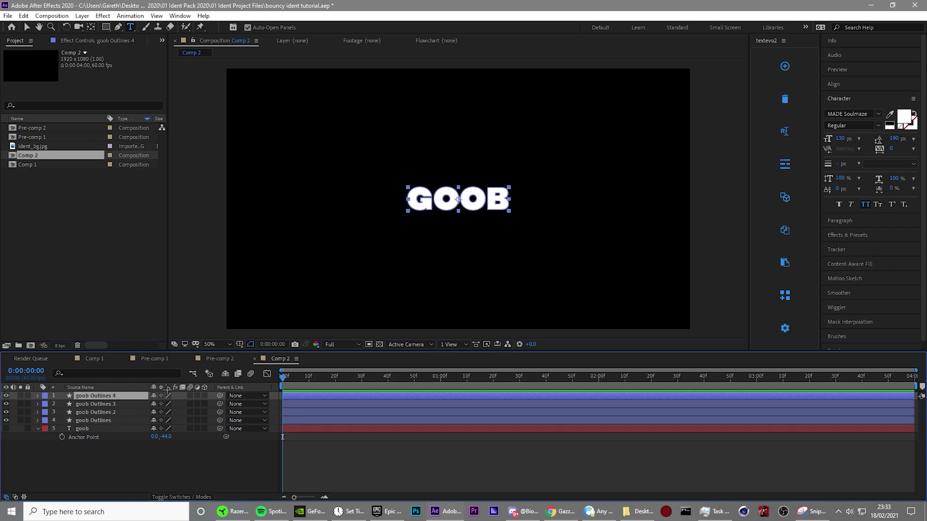
Rename the goob Outlines layer as g and goob Outlines 2 as o
{"action": "right_click", "coordinate": [122, 421]}
{"action": "left_click", "coordinate": [138, 418]}
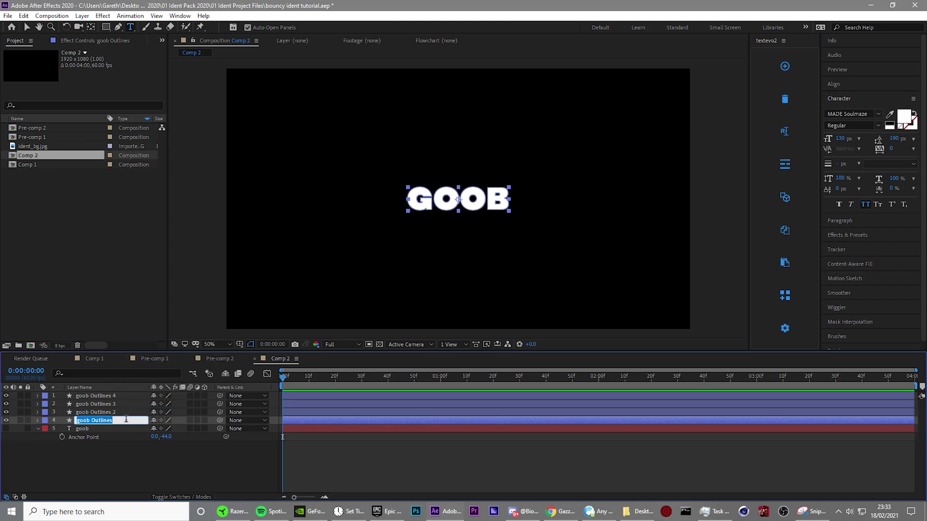
{"action": "type", "text": "g"}
{"action": "left_click", "coordinate": [113, 411]}
{"action": "right_click", "coordinate": [112, 411]}
{"action": "left_click", "coordinate": [140, 402]}
{"action": "type", "text": "o"}
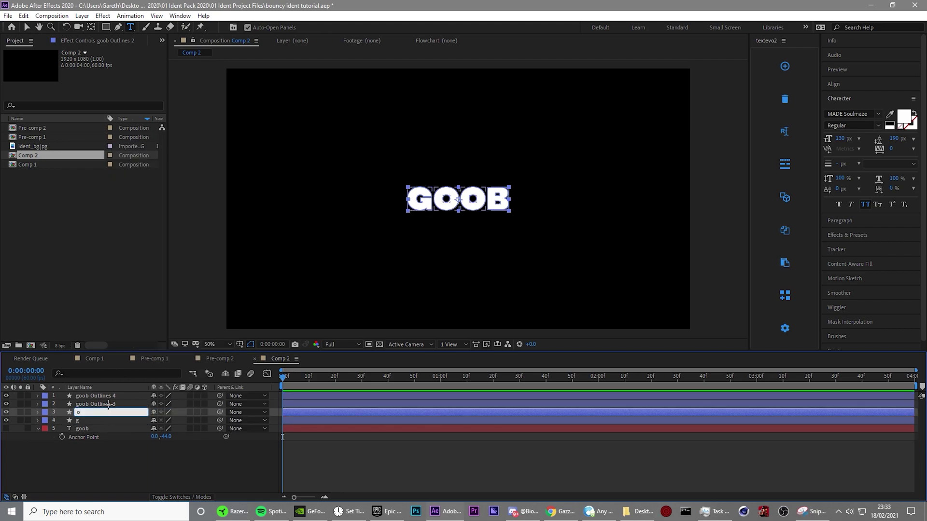
Rename the goob Outlines 3 layer as o and goob Outlines 4 as b
{"action": "left_click", "coordinate": [112, 404]}
{"action": "right_click", "coordinate": [112, 404]}
{"action": "left_click", "coordinate": [159, 394]}
{"action": "type", "text": "o"}
{"action": "left_click", "coordinate": [112, 395]}
{"action": "right_click", "coordinate": [112, 396]}
{"action": "left_click", "coordinate": [140, 387]}
{"action": "type", "text": "b"}
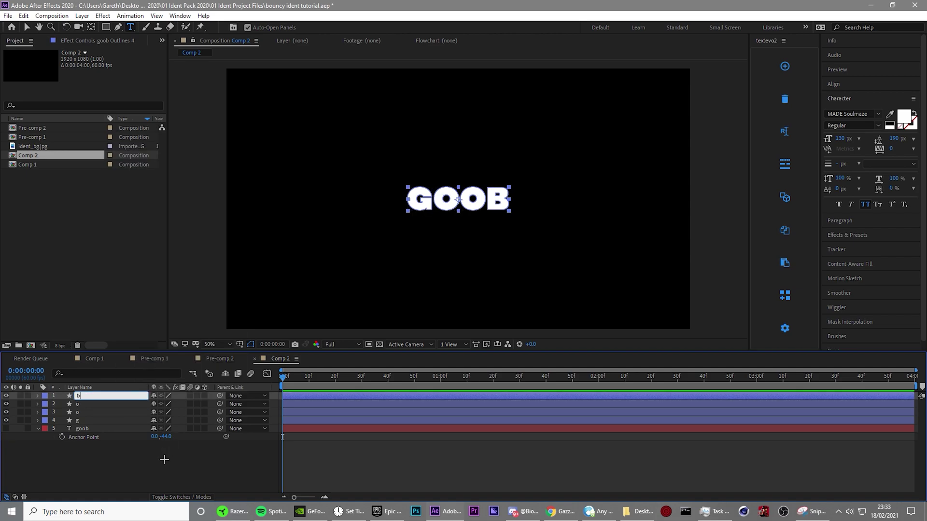
{"action": "left_click", "coordinate": [99, 465]}
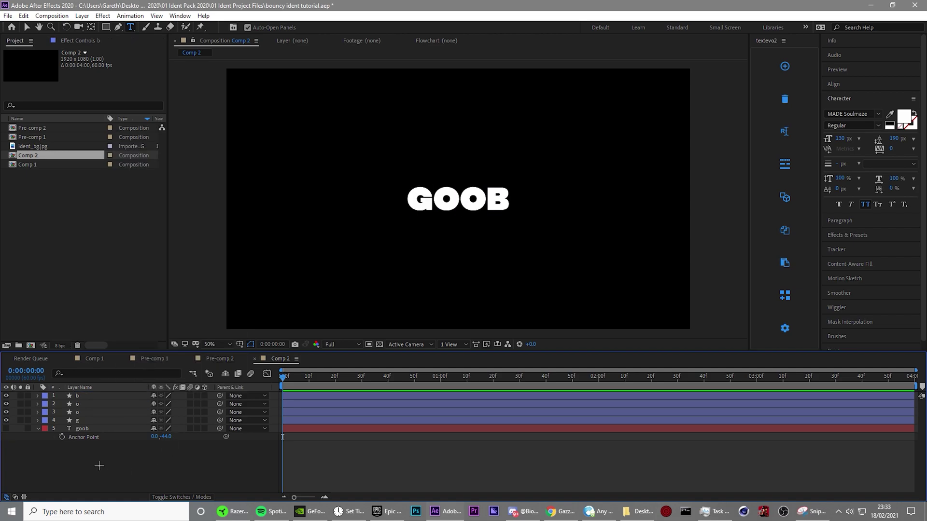
Delete every letter shape except g from the contents of layer g
{"action": "left_click", "coordinate": [37, 420]}
{"action": "left_click", "coordinate": [45, 429]}
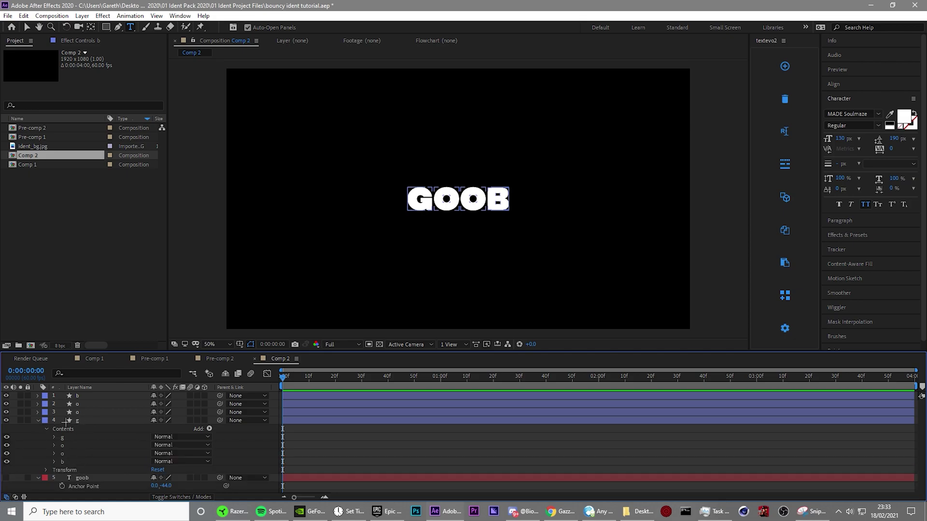
{"action": "left_click", "coordinate": [73, 449]}
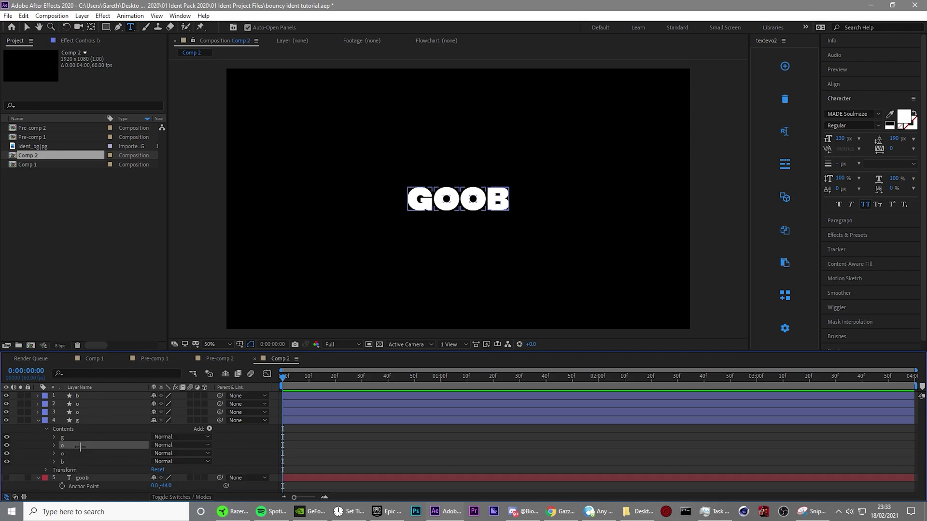
{"action": "key", "text": "ctrl+a"}
{"action": "left_click", "coordinate": [72, 436], "text": "ctrl"}
{"action": "key", "text": "Delete"}
Delete every letter shape except the first o from the contents of the o layer directly above layer g
{"action": "left_click", "coordinate": [38, 412]}
{"action": "left_click", "coordinate": [46, 420]}
{"action": "left_click", "coordinate": [66, 437]}
{"action": "key", "text": "ctrl+a"}
{"action": "left_click", "coordinate": [67, 437], "text": "ctrl"}
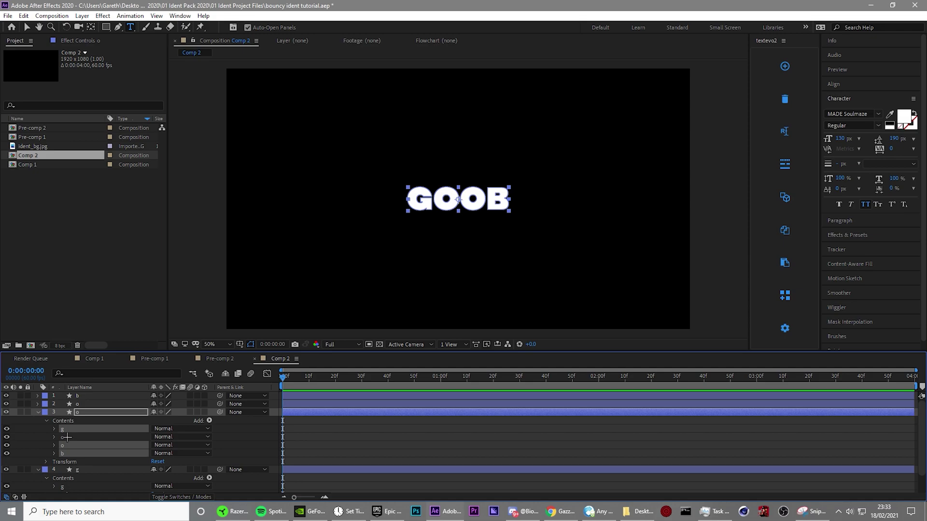
{"action": "key", "text": "Delete"}
Delete every letter shape except the second o from the contents of the o layer directly below layer b
{"action": "left_click", "coordinate": [38, 404]}
{"action": "left_click", "coordinate": [46, 413]}
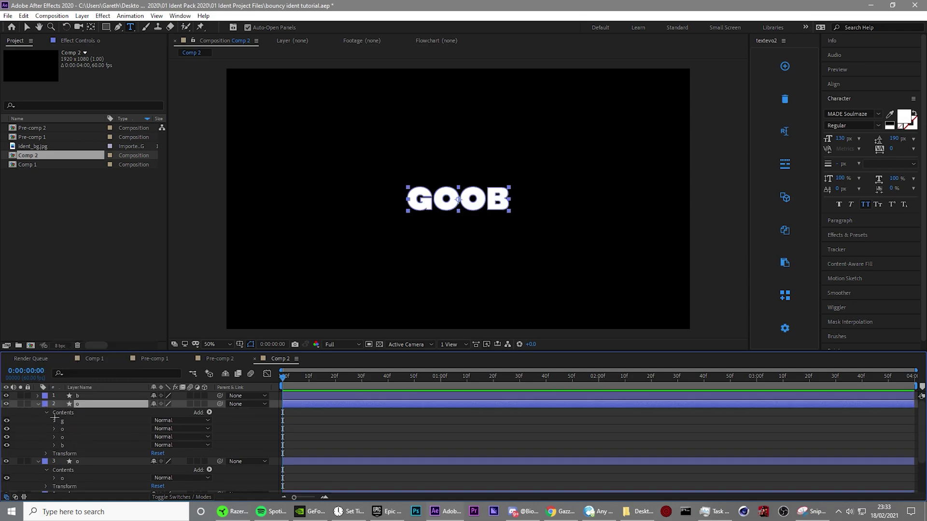
{"action": "left_click", "coordinate": [54, 419]}
{"action": "key", "text": "ctrl+a"}
{"action": "left_click", "coordinate": [63, 437], "text": "ctrl"}
{"action": "key", "text": "Delete"}
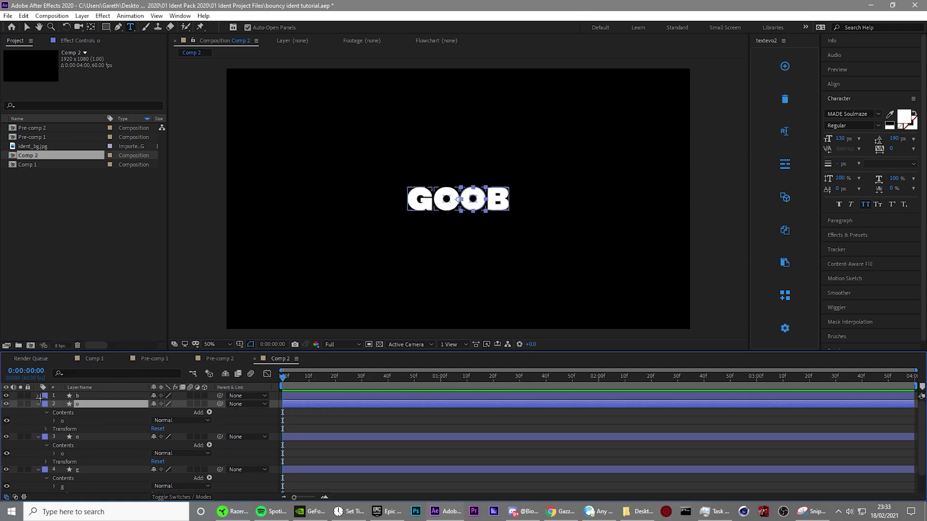
Delete every letter shape except b from the contents of layer b
{"action": "left_click", "coordinate": [38, 396]}
{"action": "left_click", "coordinate": [47, 405]}
{"action": "left_click", "coordinate": [59, 416]}
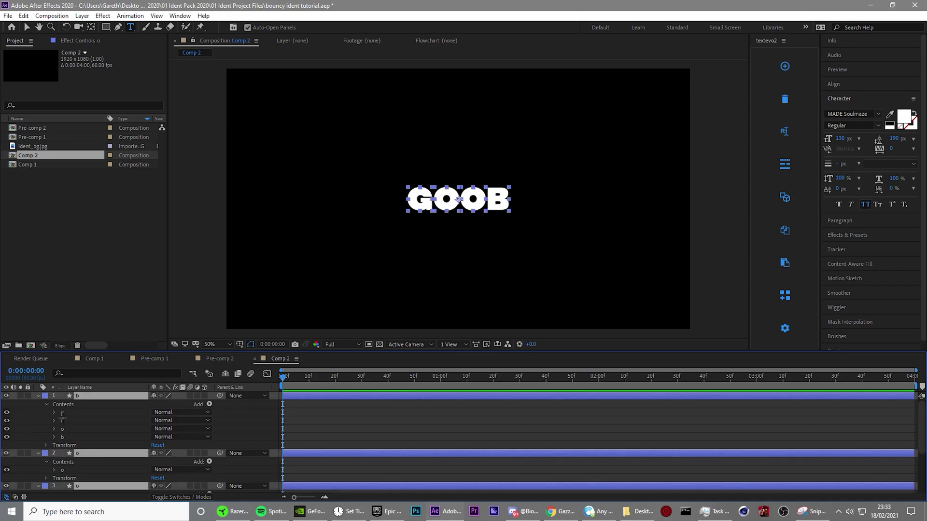
{"action": "key", "text": "ctrl+a"}
{"action": "left_click", "coordinate": [68, 437], "text": "ctrl"}
{"action": "key", "text": "Delete"}
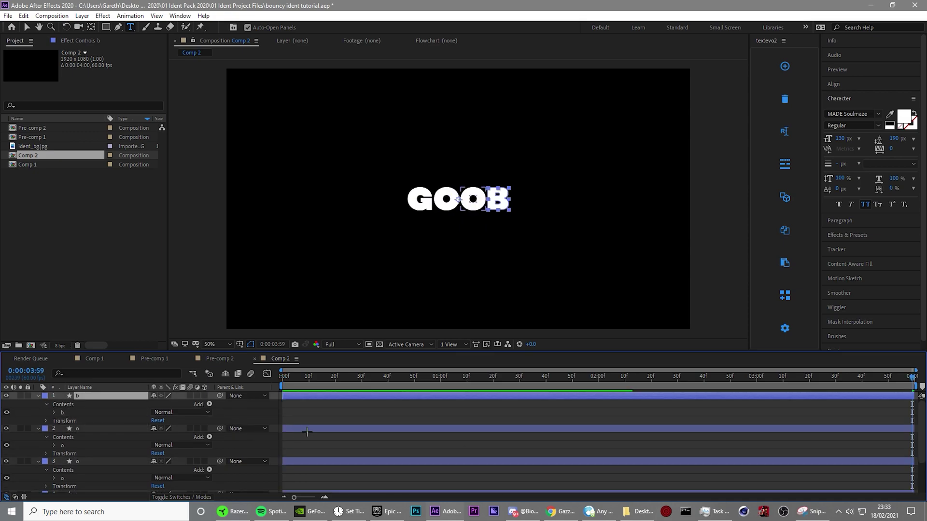
Return to the start of the timeline and collapse the expanded properties of all layers
{"action": "left_click", "coordinate": [308, 413]}
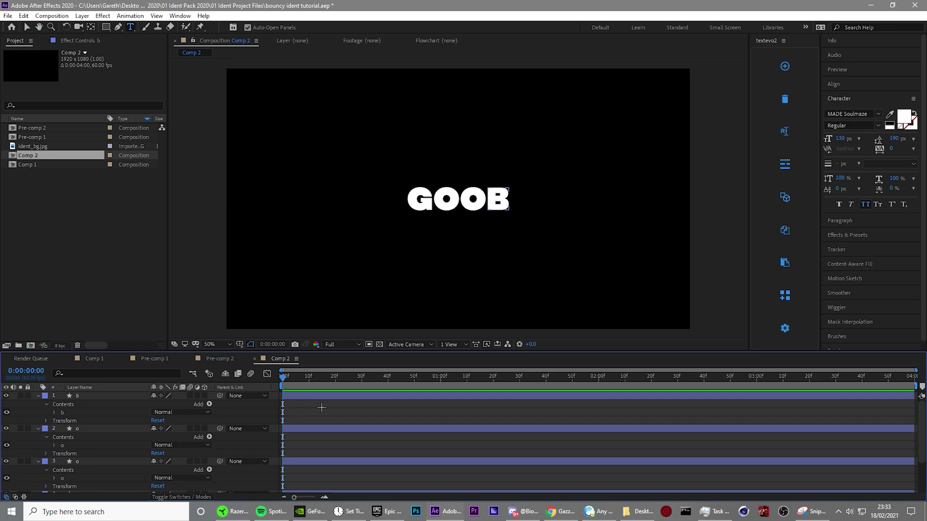
{"action": "key", "text": "u"}
{"action": "left_click", "coordinate": [335, 429]}
{"action": "left_click", "coordinate": [94, 450]}
Reveal the Position of layer g and separate its dimensions into X Position and Y Position
{"action": "left_click", "coordinate": [104, 420]}
{"action": "key", "text": "/"}
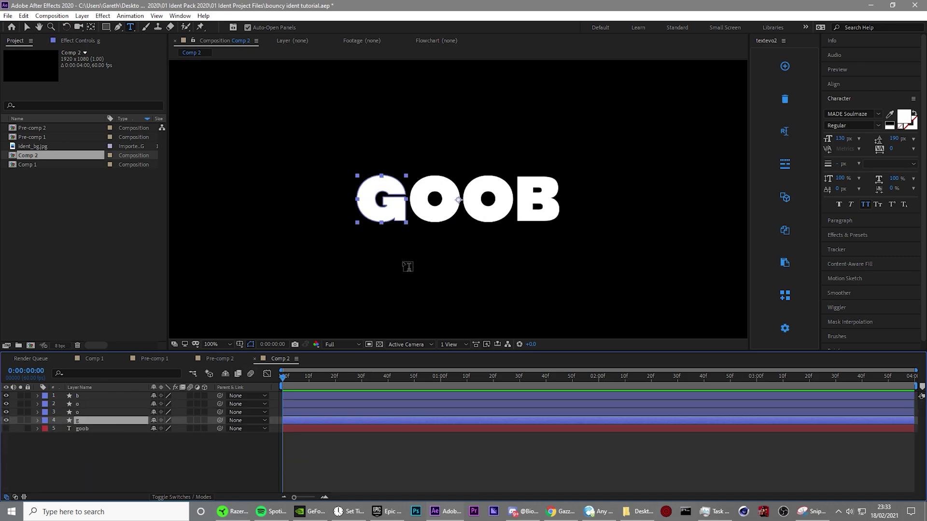
{"action": "left_click", "coordinate": [102, 396]}
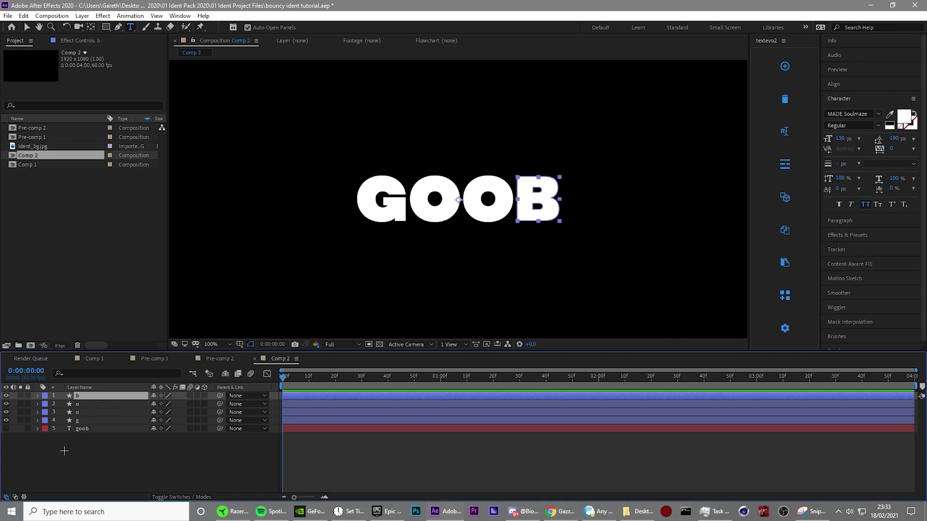
{"action": "left_click", "coordinate": [89, 421]}
{"action": "key", "text": "p"}
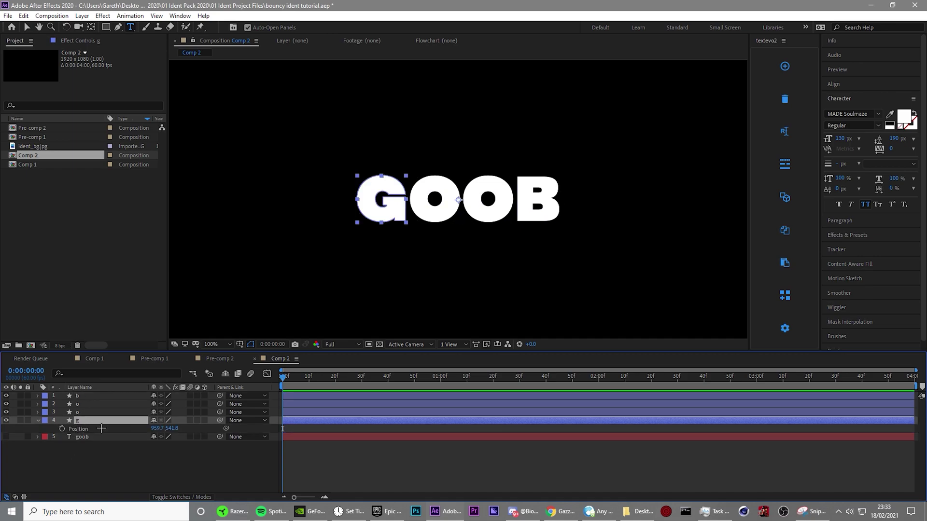
{"action": "right_click", "coordinate": [116, 428]}
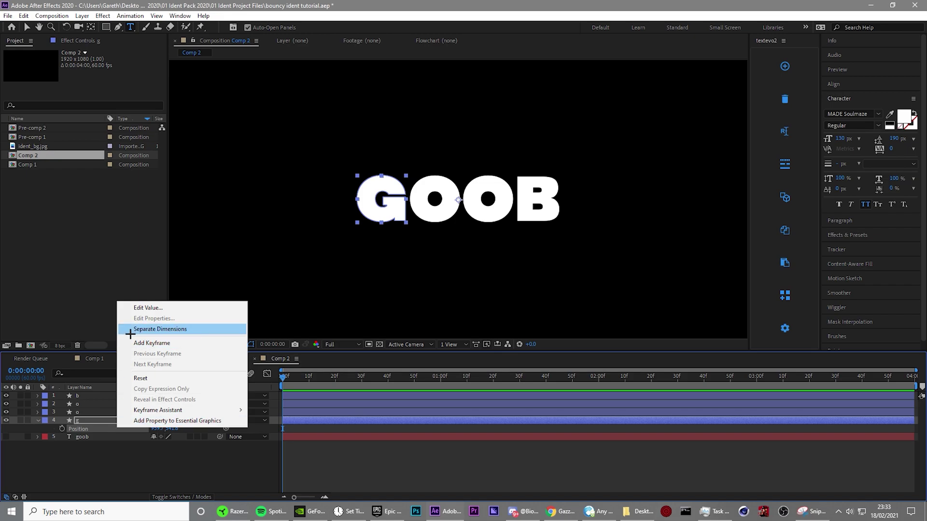
{"action": "left_click", "coordinate": [197, 329]}
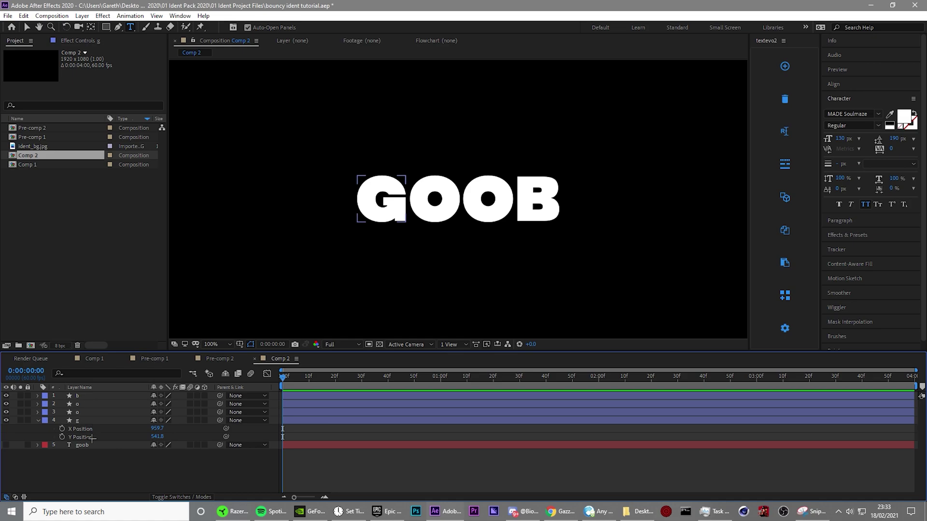
{"action": "left_click", "coordinate": [114, 445]}
{"action": "left_click", "coordinate": [126, 420]}
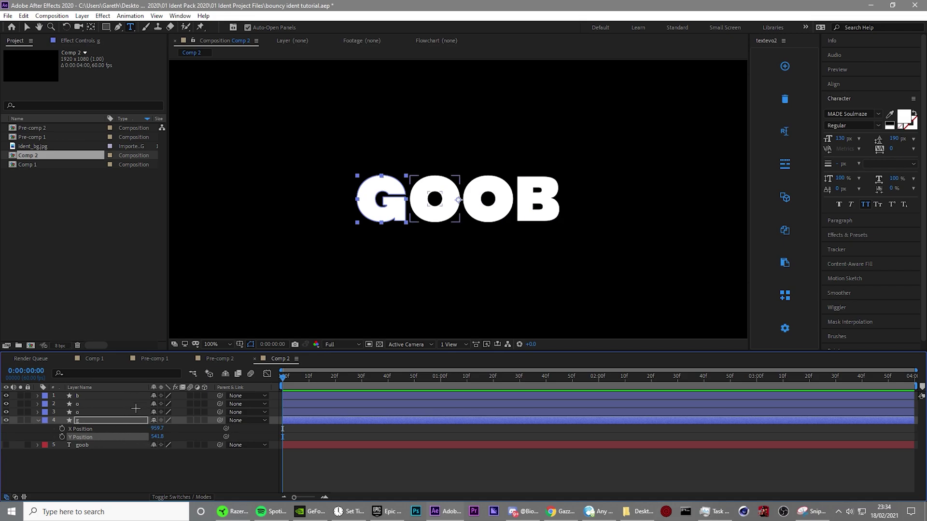
{"action": "left_click", "coordinate": [362, 462]}
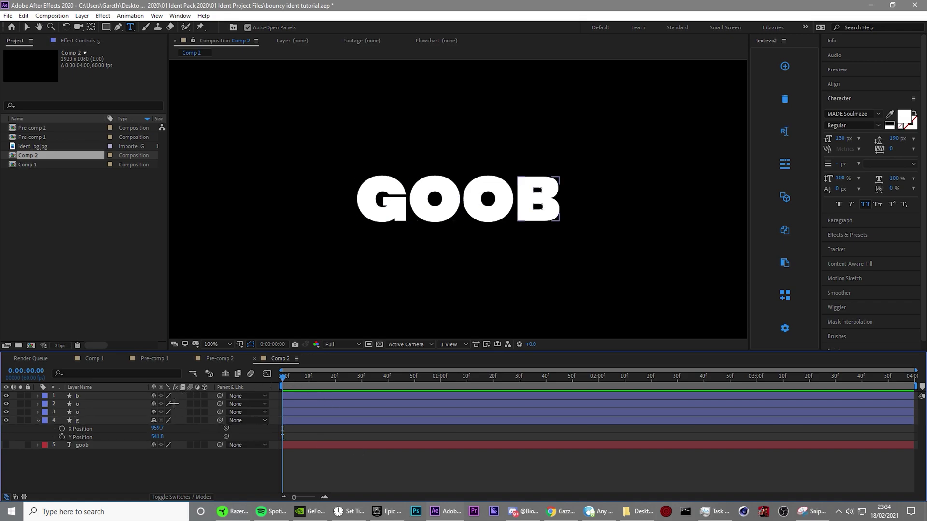
Set X Position and Y Position keyframes on layer g at 0:00:01:30
{"action": "left_click", "coordinate": [520, 377]}
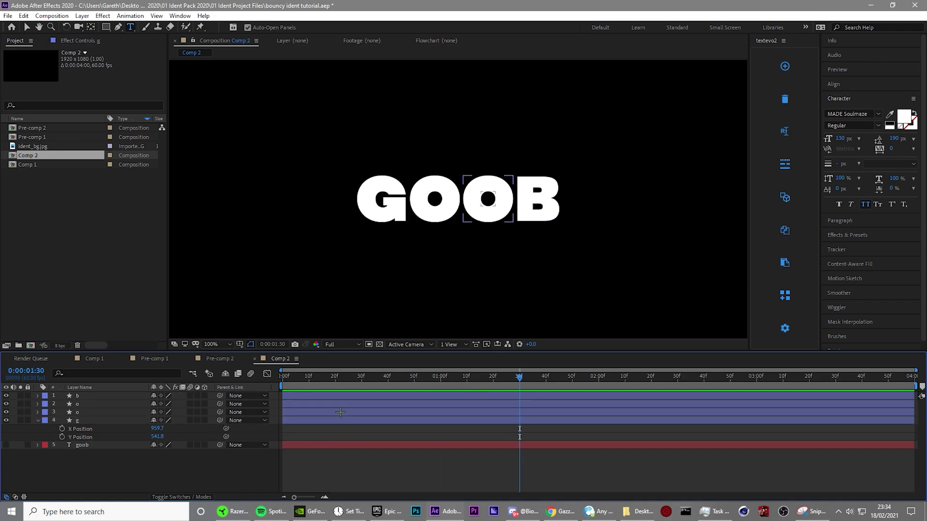
{"action": "left_click", "coordinate": [61, 437]}
{"action": "left_click", "coordinate": [62, 429]}
{"action": "left_click", "coordinate": [448, 472]}
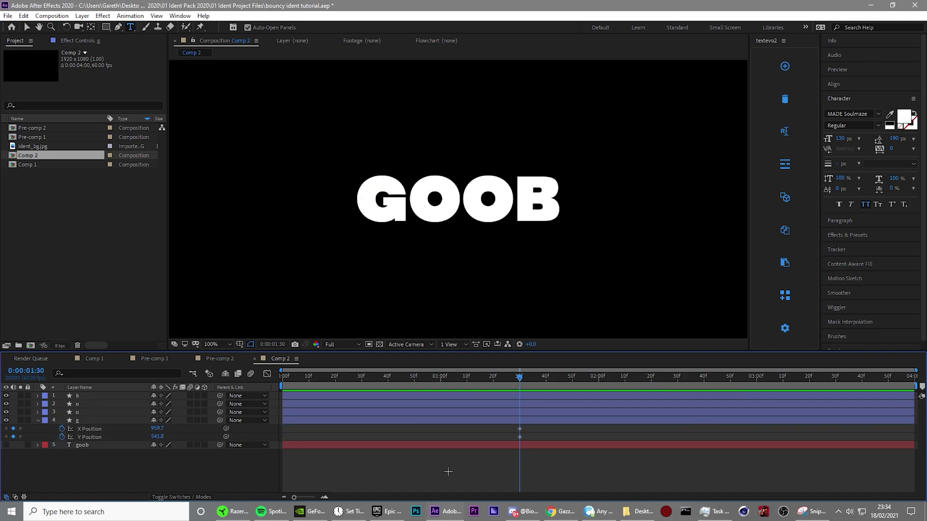
Move layer g's X Position keyframe to about 0:00:01:33
{"action": "left_click", "coordinate": [519, 428]}
{"action": "left_click_drag", "start_coordinate": [522, 431], "coordinate": [529, 432]}
{"action": "left_click", "coordinate": [330, 468]}
Add a Y Position keyframe of 561.8 to layer g at 0:00:01:24, six frames before the existing one
{"action": "left_click", "coordinate": [93, 436]}
{"action": "left_click", "coordinate": [458, 465]}
{"action": "key", "text": "Page_Up"}
{"action": "key", "text": "Page_Up"}
{"action": "key", "text": "Page_Up"}
{"action": "key", "text": "Page_Up"}
{"action": "key", "text": "Page_Up"}
{"action": "key", "text": "Page_Up"}
{"action": "left_click_drag", "start_coordinate": [157, 437], "coordinate": [167, 436]}
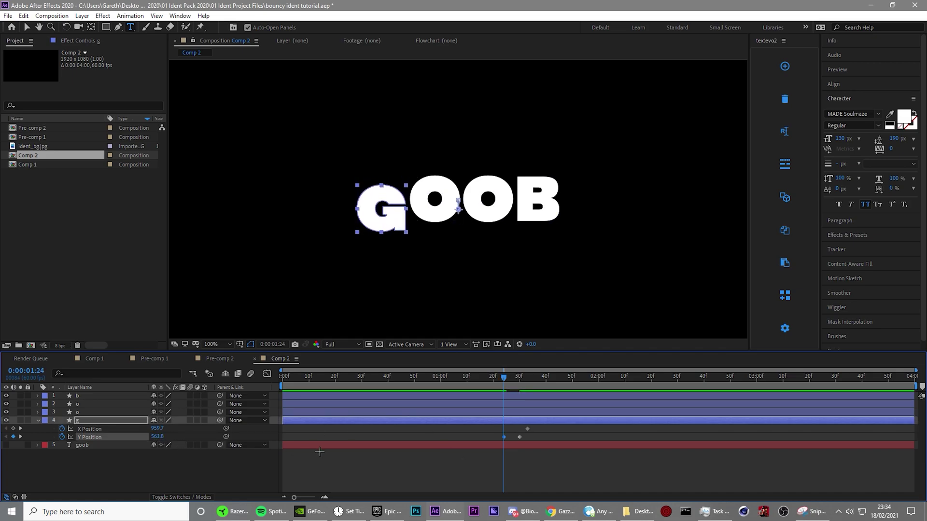
Add a Y Position keyframe of 469.8 to layer g at 0:00:01:16, eight frames before the 0:00:01:24 keyframe
{"action": "key", "text": "Page_Up"}
{"action": "key", "text": "Page_Up"}
{"action": "key", "text": "Page_Up"}
{"action": "key", "text": "Page_Up"}
{"action": "key", "text": "Page_Up"}
{"action": "key", "text": "Page_Up"}
{"action": "key", "text": "Page_Up"}
{"action": "key", "text": "Page_Up"}
{"action": "left_click_drag", "start_coordinate": [158, 436], "coordinate": [113, 433]}
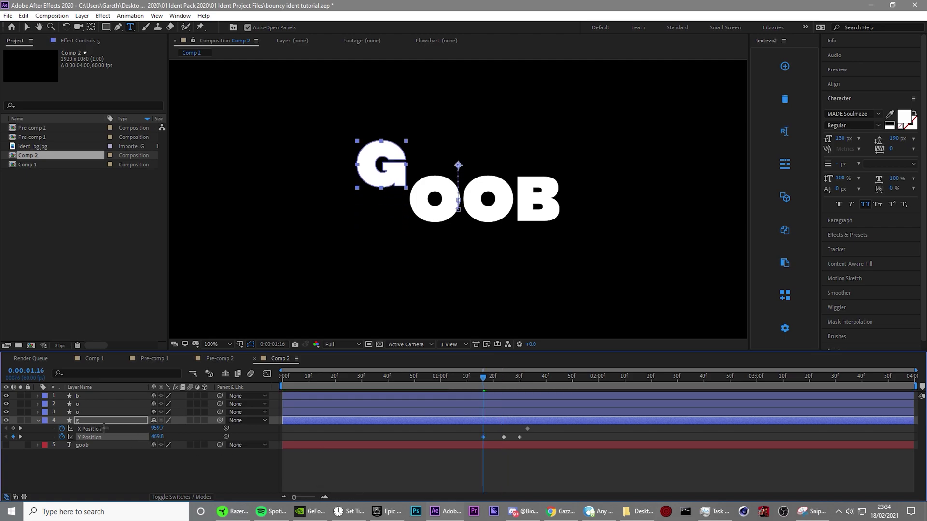
Copy layer g's last Y Position keyframe to 0:00:01:05 so the letter touches its resting height of 541.8
{"action": "key", "text": "Page_Up"}
{"action": "key", "text": "Page_Up"}
{"action": "key", "text": "Page_Up"}
{"action": "key", "text": "Page_Up"}
{"action": "key", "text": "Page_Up"}
{"action": "key", "text": "Page_Up"}
{"action": "key", "text": "Page_Up"}
{"action": "key", "text": "Page_Up"}
{"action": "key", "text": "Page_Up"}
{"action": "key", "text": "Page_Up"}
{"action": "key", "text": "Page_Up"}
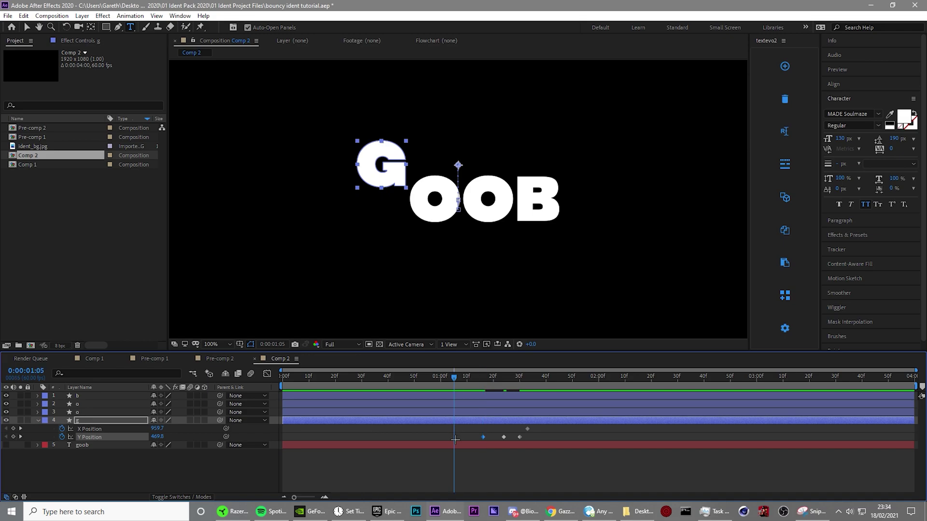
{"action": "left_click", "coordinate": [520, 436]}
{"action": "left_click", "coordinate": [513, 437]}
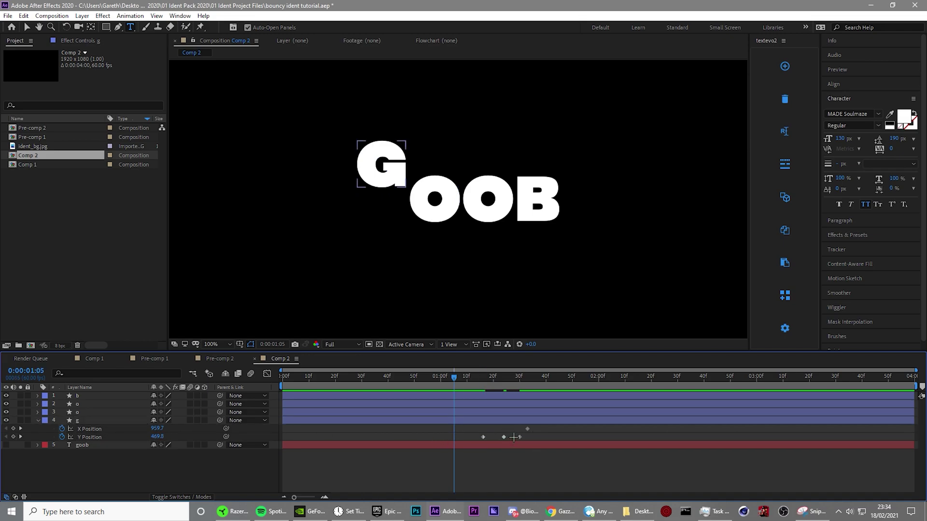
{"action": "left_click", "coordinate": [520, 437]}
{"action": "key", "text": "ctrl+v"}
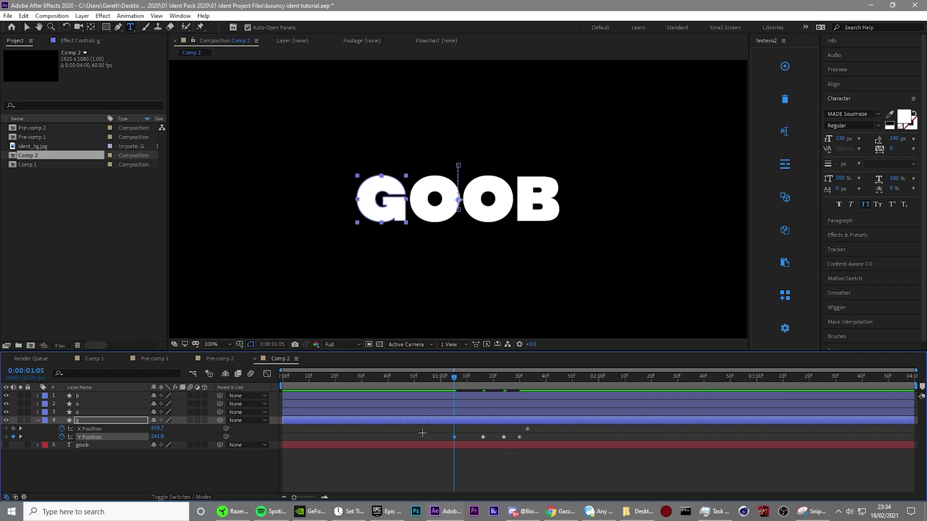
Add a Y Position keyframe of 274.8 to layer g at 0:00:00:53
{"action": "left_click", "coordinate": [422, 376]}
{"action": "left_click_drag", "start_coordinate": [152, 440], "coordinate": [23, 440]}
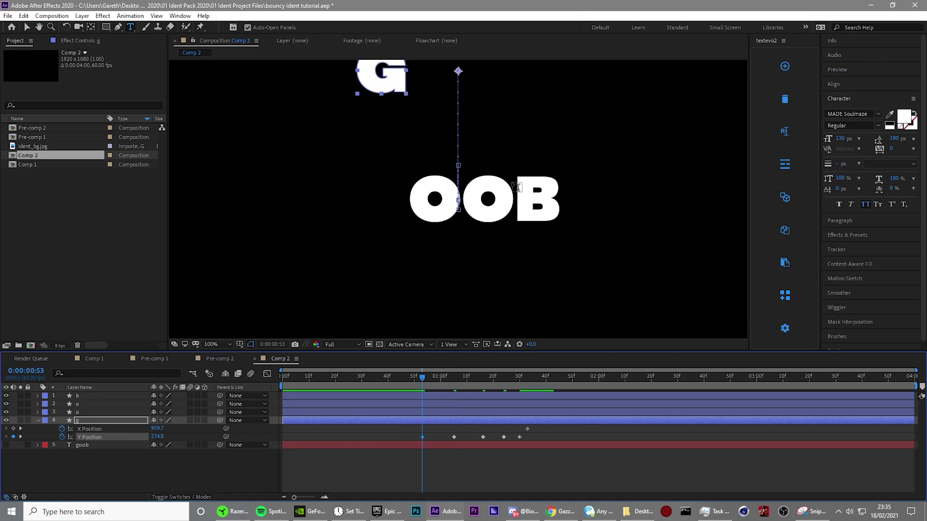
{"action": "key", "text": "comma"}
{"action": "left_click", "coordinate": [378, 456]}
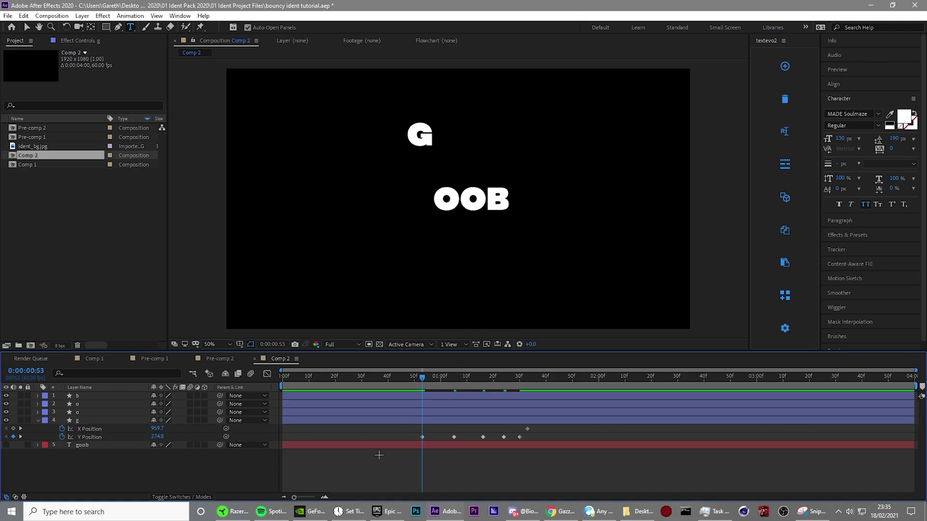
Paste the resting-height Y Position keyframe of 541.8 on layer g at 0:00:00:36
{"action": "left_click", "coordinate": [377, 375]}
{"action": "left_click", "coordinate": [13, 436]}
{"action": "key", "text": "ctrl+v"}
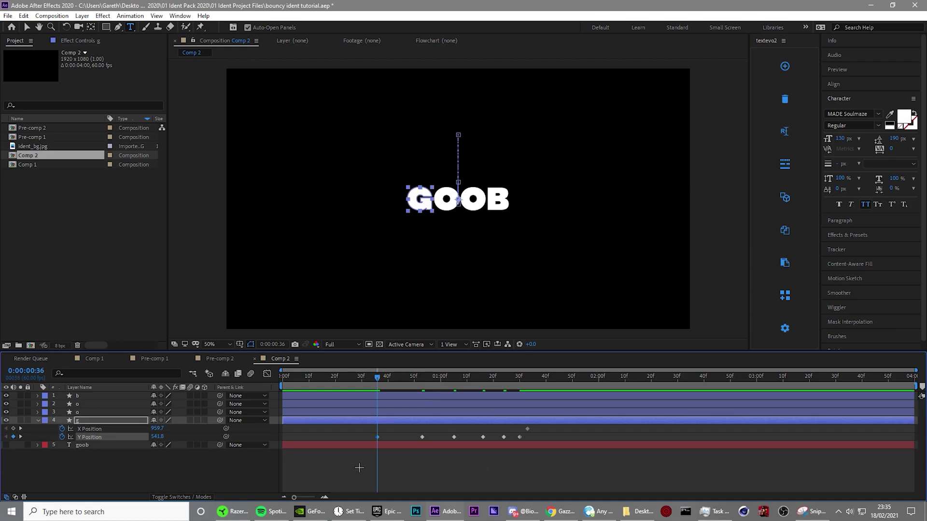
{"action": "left_click", "coordinate": [461, 466]}
{"action": "left_click", "coordinate": [368, 404]}
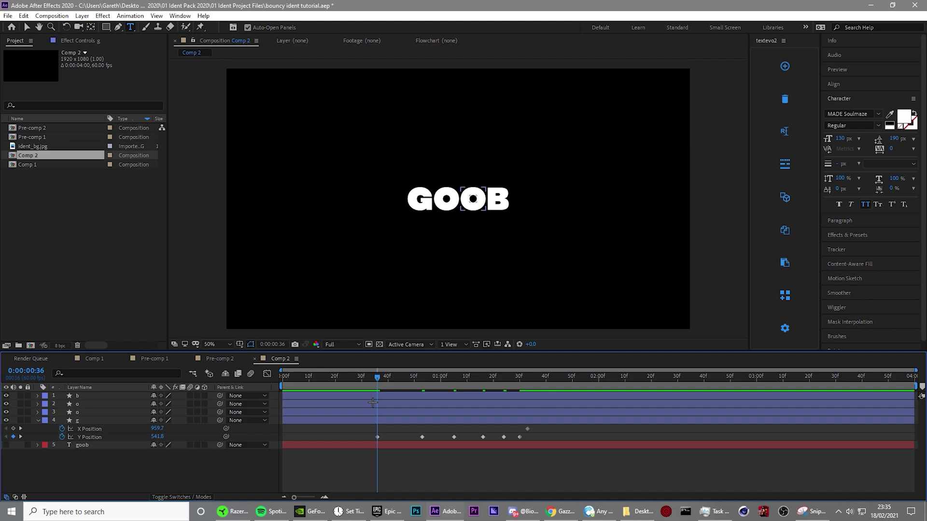
Add a Y Position keyframe of -180.2 to layer g at 0:00:00:19, placing the letter above the frame
{"action": "left_click", "coordinate": [157, 437]}
{"action": "left_click_drag", "start_coordinate": [157, 438], "coordinate": [64, 413]}
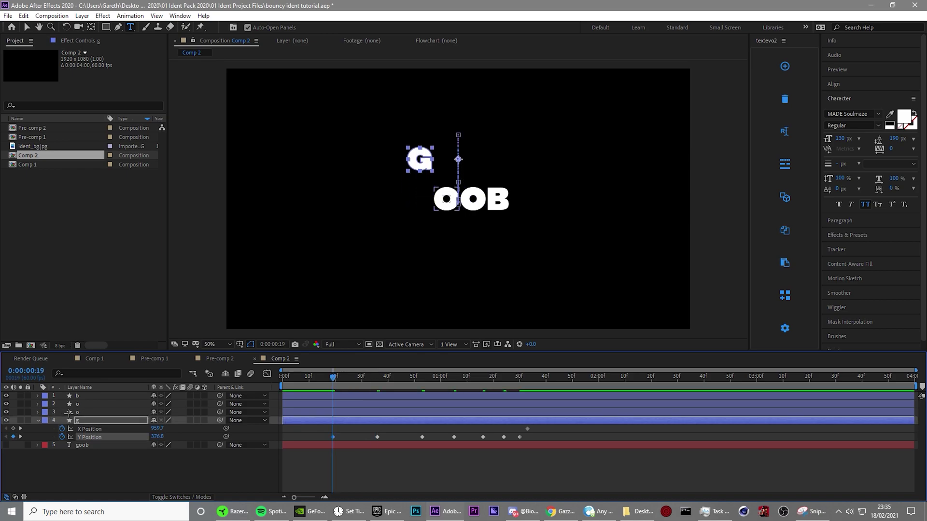
{"action": "left_click_drag", "start_coordinate": [164, 433], "coordinate": [41, 428]}
{"action": "left_click", "coordinate": [375, 468]}
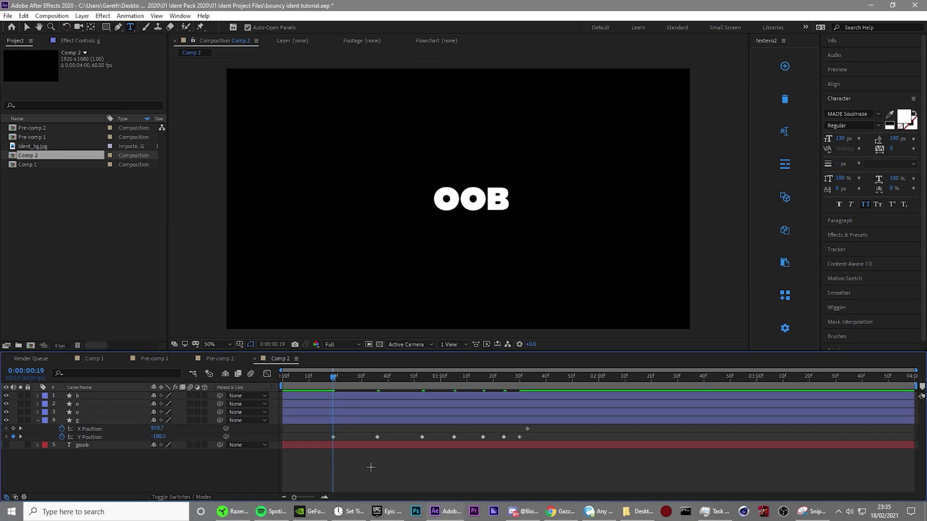
Shift all of layer g's position keyframes earlier so they start at 0:00:00:00, and apply Easy Ease to the Y Position keyframes
{"action": "left_click_drag", "start_coordinate": [314, 428], "coordinate": [470, 438]}
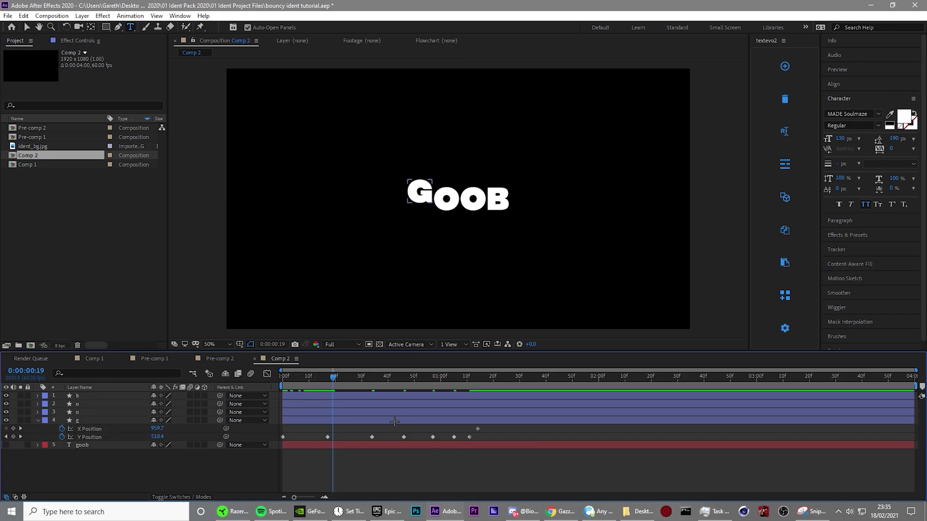
{"action": "left_click", "coordinate": [104, 436]}
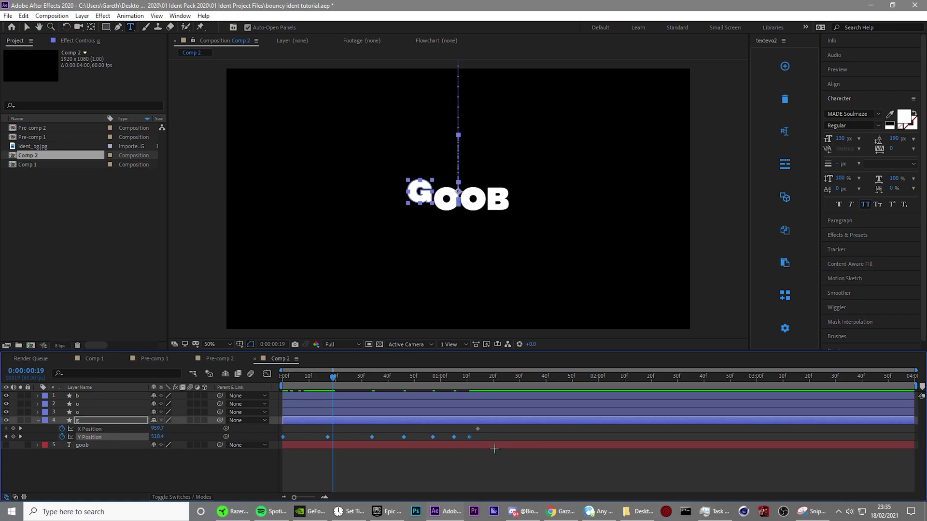
{"action": "key", "text": "F9"}
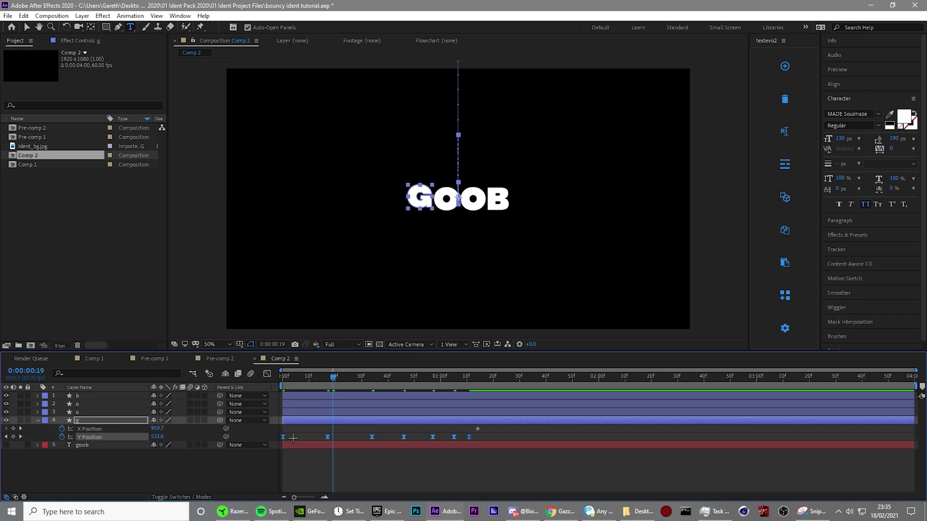
{"action": "right_click", "coordinate": [285, 438]}
{"action": "mouse_move", "coordinate": [300, 430]}
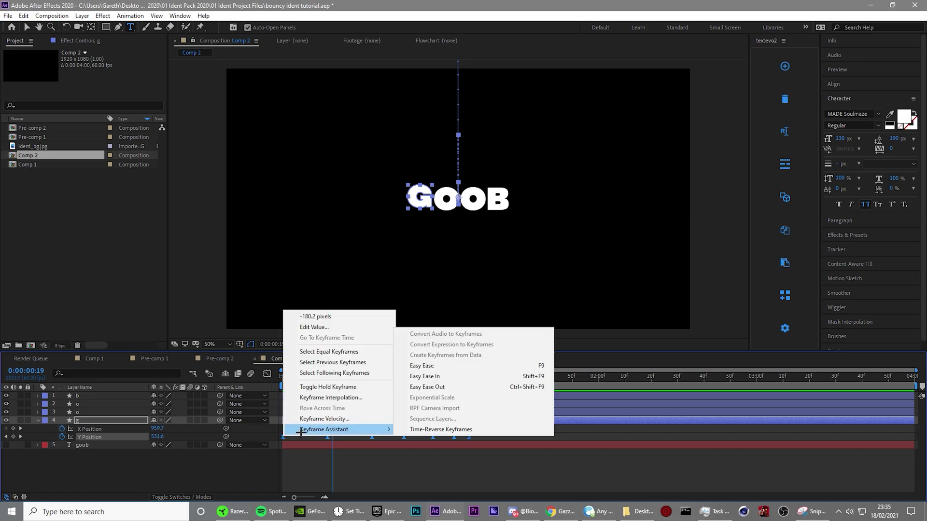
{"action": "left_click", "coordinate": [403, 393]}
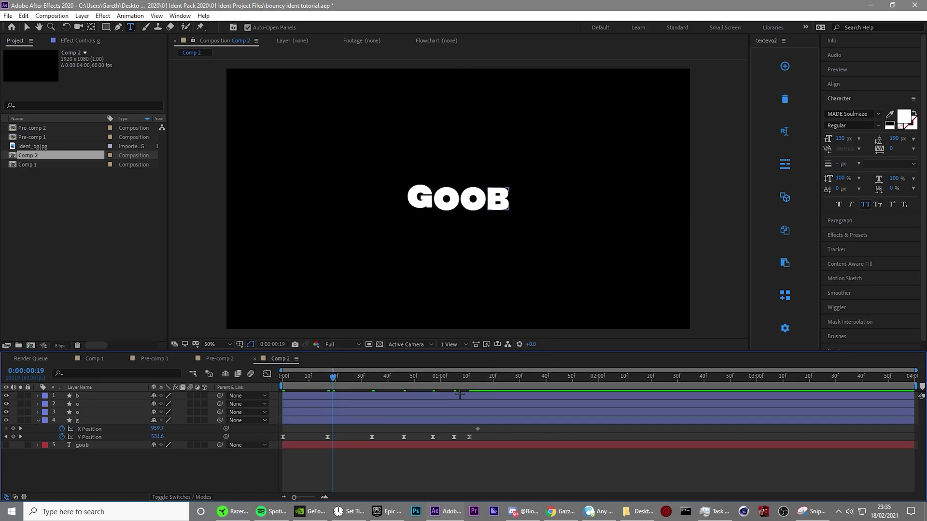
Show layer g's Y Position in the Graph Editor, check its value graph and return to the speed graph
{"action": "left_click", "coordinate": [157, 437]}
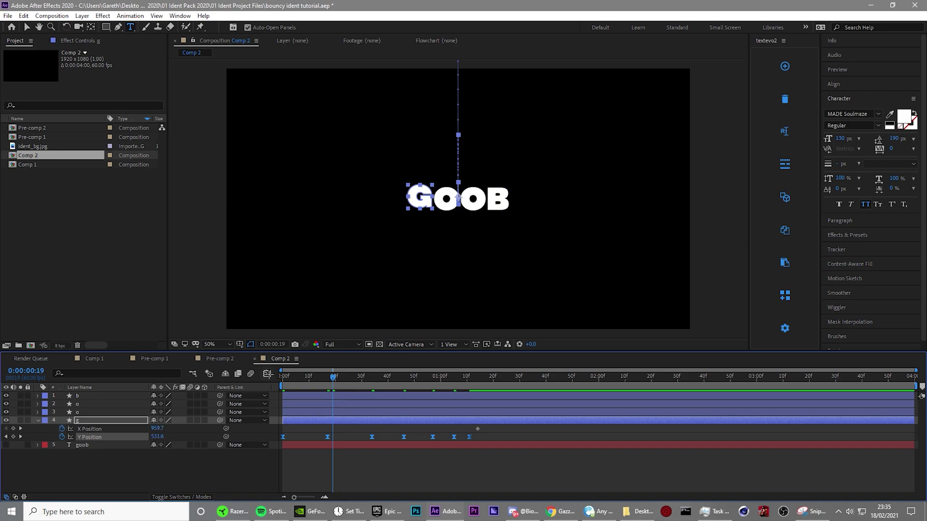
{"action": "left_click", "coordinate": [267, 374]}
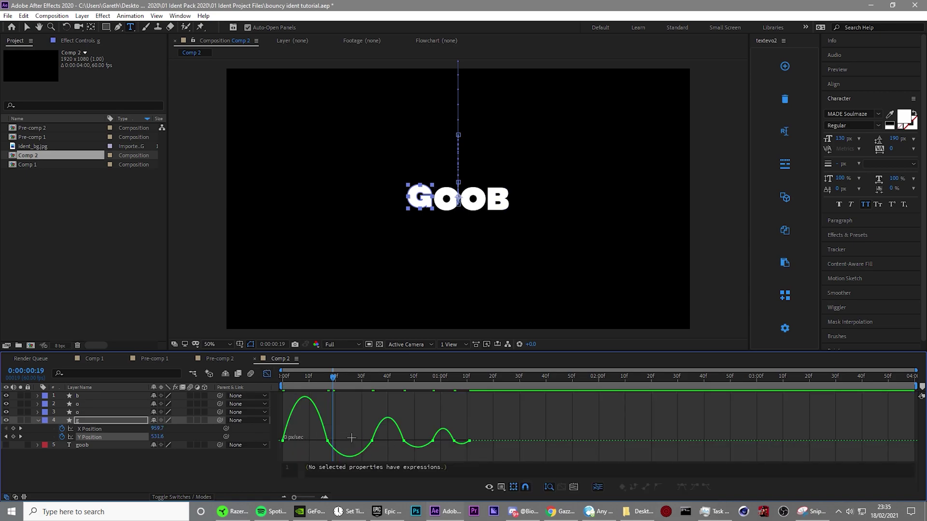
{"action": "right_click", "coordinate": [355, 442]}
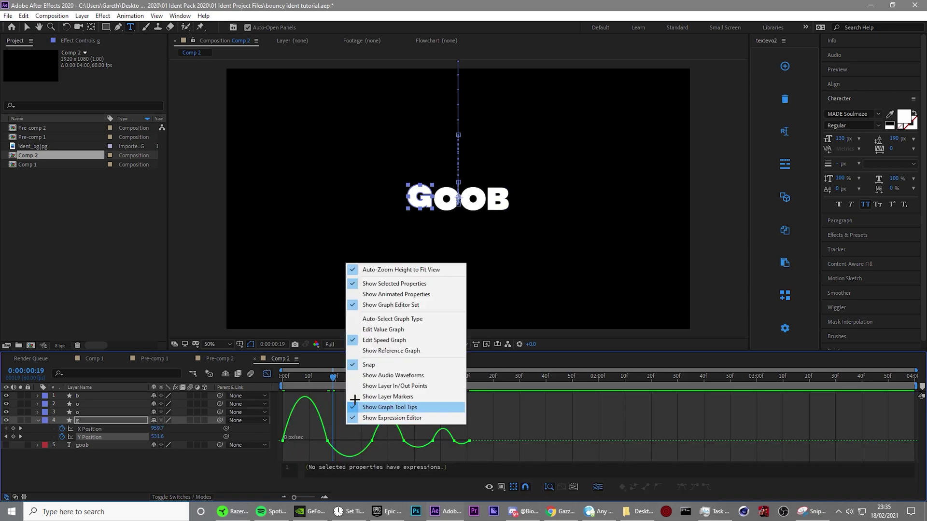
{"action": "left_click", "coordinate": [386, 330]}
{"action": "right_click", "coordinate": [363, 434]}
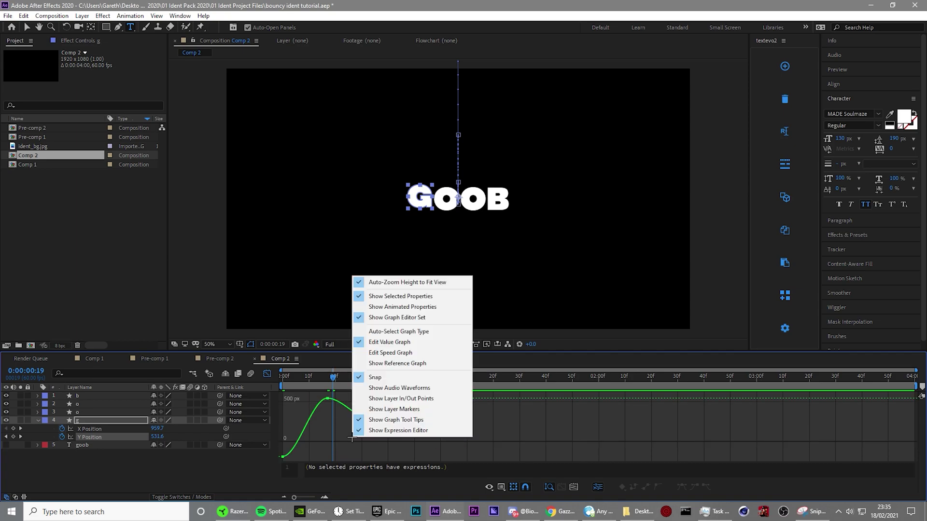
{"action": "left_click", "coordinate": [391, 353]}
Stretch the Y Position speed handles into sharp peaks at each ground-contact keyframe, scrub through the bounce and close the Graph Editor
{"action": "left_click", "coordinate": [283, 441]}
{"action": "left_click_drag", "start_coordinate": [290, 441], "coordinate": [334, 452]}
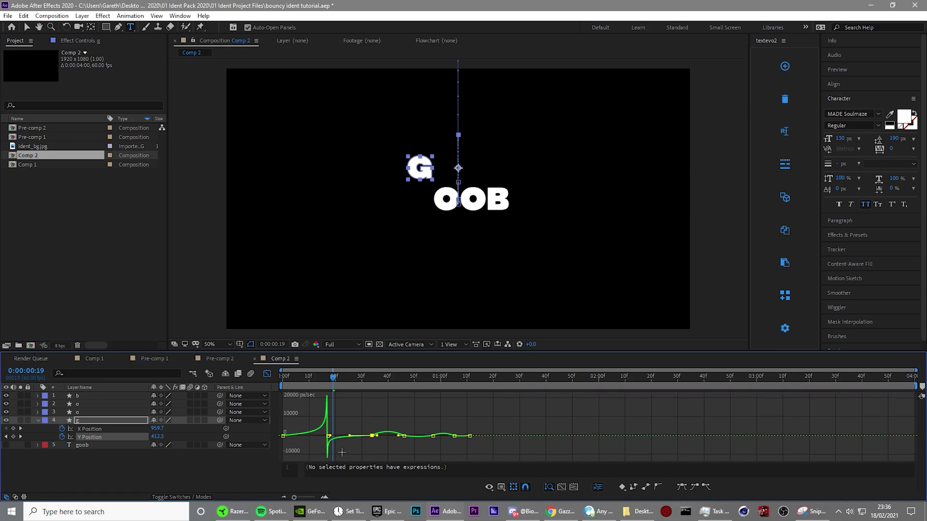
{"action": "left_click", "coordinate": [404, 436]}
{"action": "left_click_drag", "start_coordinate": [405, 436], "coordinate": [445, 437]}
{"action": "left_click", "coordinate": [342, 403]}
{"action": "left_click", "coordinate": [283, 375]}
{"action": "left_click_drag", "start_coordinate": [282, 375], "coordinate": [482, 424]}
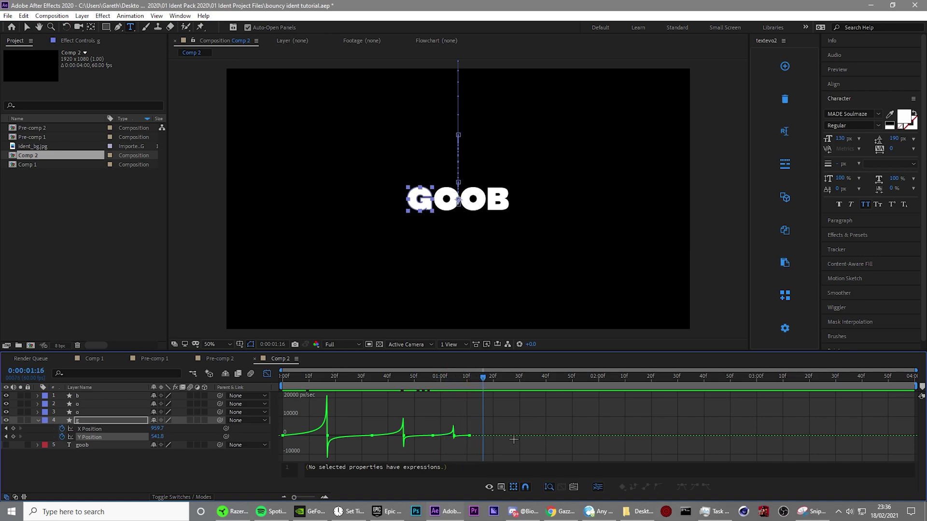
{"action": "left_click", "coordinate": [267, 373]}
{"action": "left_click", "coordinate": [224, 462]}
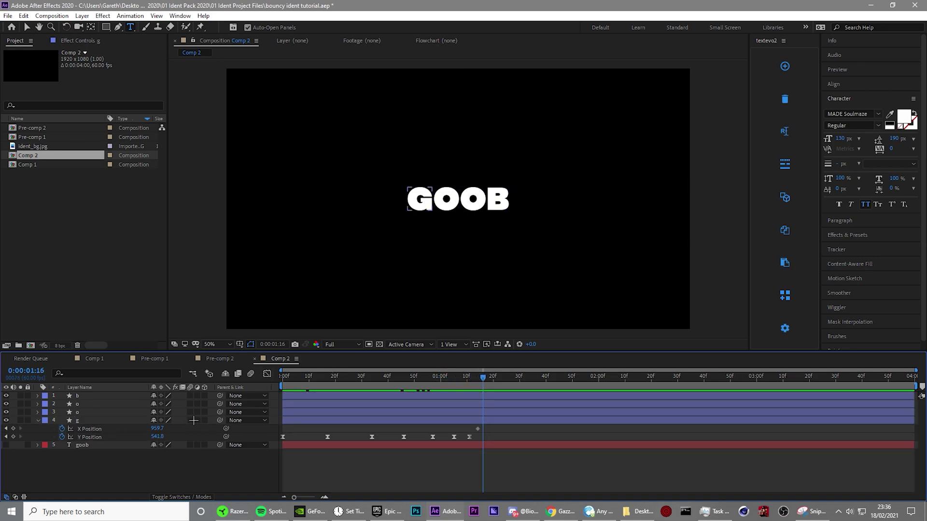
Enable motion blur for layer g and the composition, and preview the bounce from the start
{"action": "left_click", "coordinate": [189, 420]}
{"action": "left_click_drag", "start_coordinate": [415, 379], "coordinate": [233, 412]}
{"action": "key", "text": "space"}
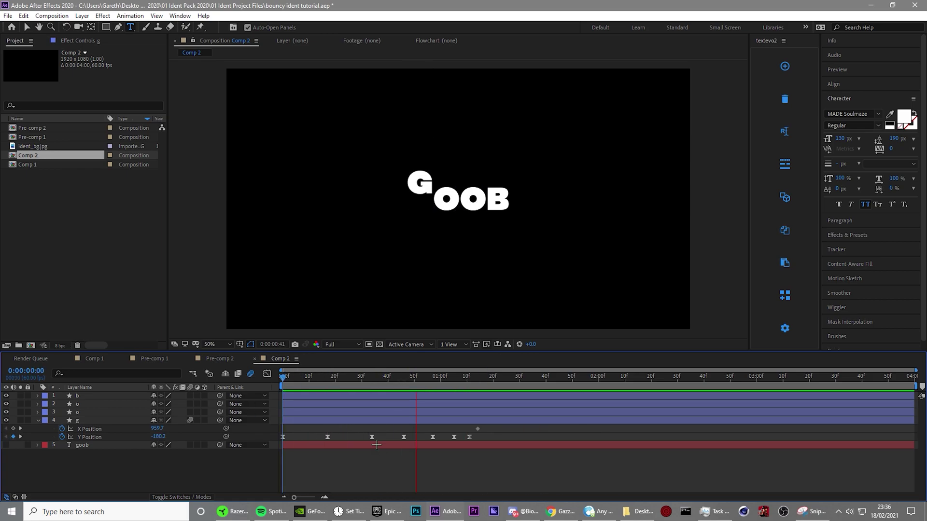
{"action": "key", "text": "space"}
Spread out layer g's keyframes to slow the bounce, with the last Y Position keyframe at about 0:00:01:35, and preview it
{"action": "left_click_drag", "start_coordinate": [495, 440], "coordinate": [345, 437]}
{"action": "left_click_drag", "start_coordinate": [508, 439], "coordinate": [443, 438]}
{"action": "left_click_drag", "start_coordinate": [521, 439], "coordinate": [452, 430]}
{"action": "left_click_drag", "start_coordinate": [471, 438], "coordinate": [532, 437]}
{"action": "key", "text": "space"}
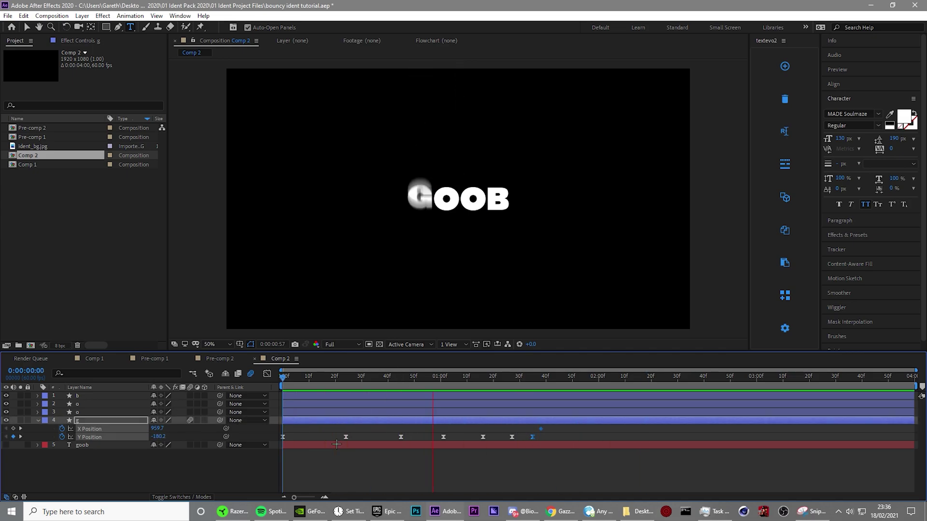
{"action": "left_click", "coordinate": [487, 471]}
Add an X Position keyframe of 660.7 to layer g at 0:00:00:00 so the letter travels sideways while bouncing
{"action": "left_click_drag", "start_coordinate": [461, 385], "coordinate": [544, 430]}
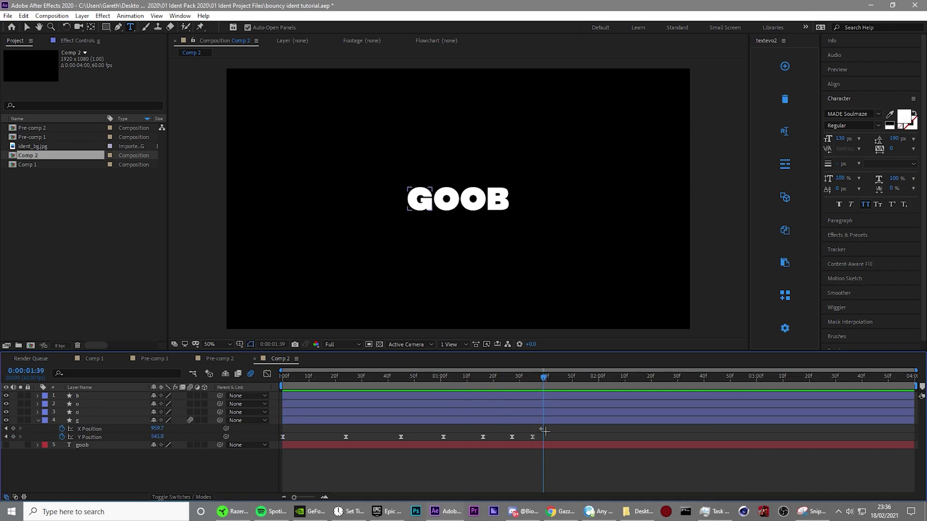
{"action": "left_click_drag", "start_coordinate": [497, 375], "coordinate": [173, 381]}
{"action": "left_click_drag", "start_coordinate": [155, 428], "coordinate": [29, 429]}
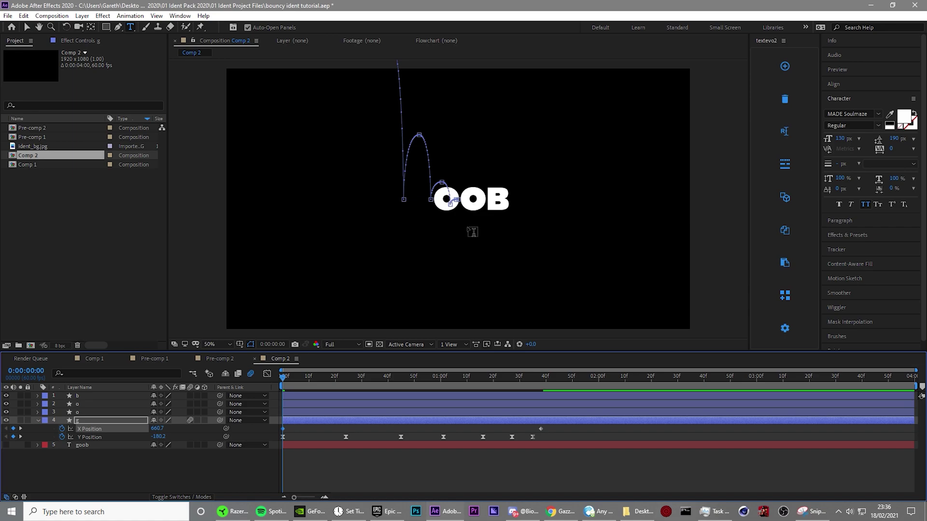
{"action": "left_click", "coordinate": [325, 472]}
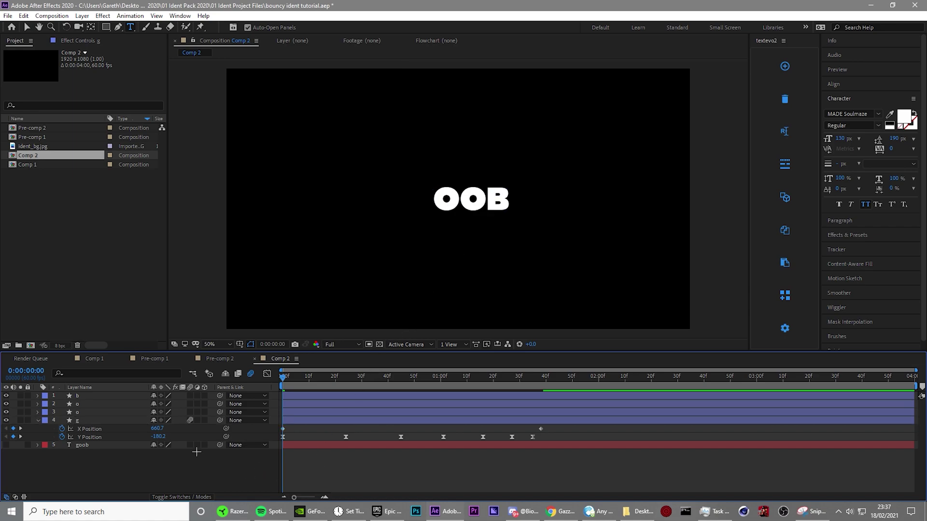
Apply Easy Ease to both X Position keyframes of layer g
{"action": "left_click", "coordinate": [114, 429]}
{"action": "key", "text": "F9"}
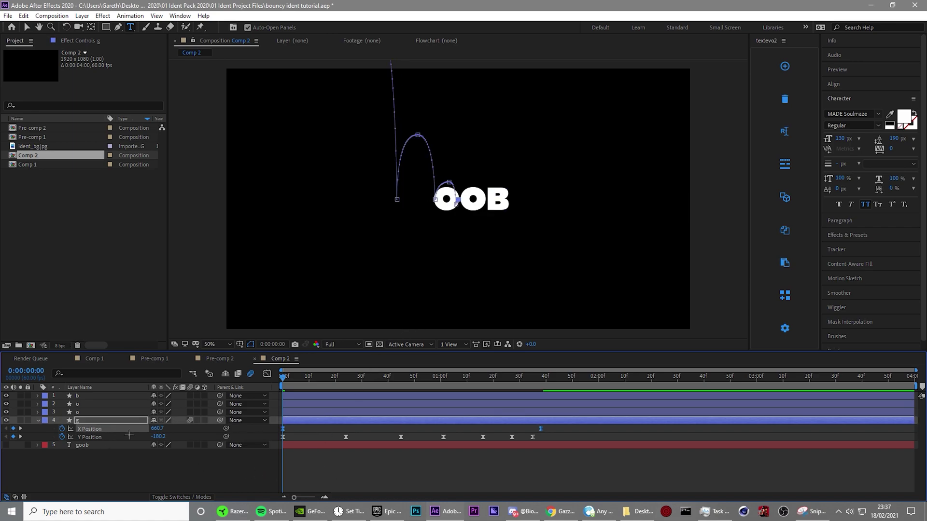
{"action": "left_click", "coordinate": [388, 451]}
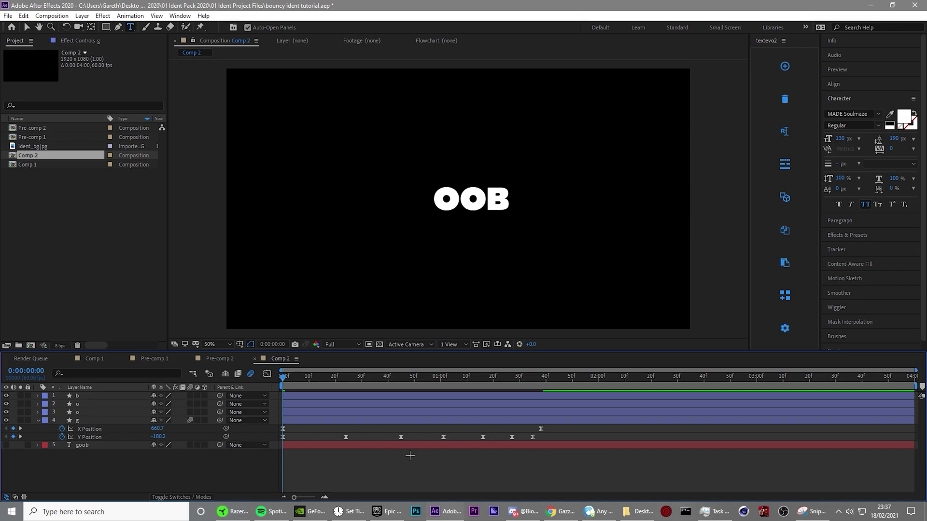
Preview layer g's sideways bounce and shorten the work area to end at about 0:00:02:04
{"action": "key", "text": "space"}
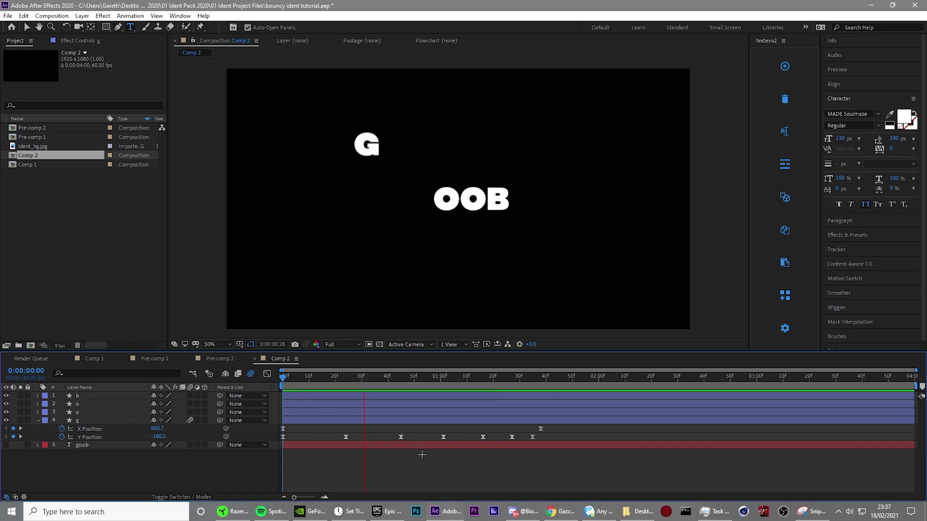
{"action": "key", "text": "space"}
{"action": "key", "text": "ctrl+t"}
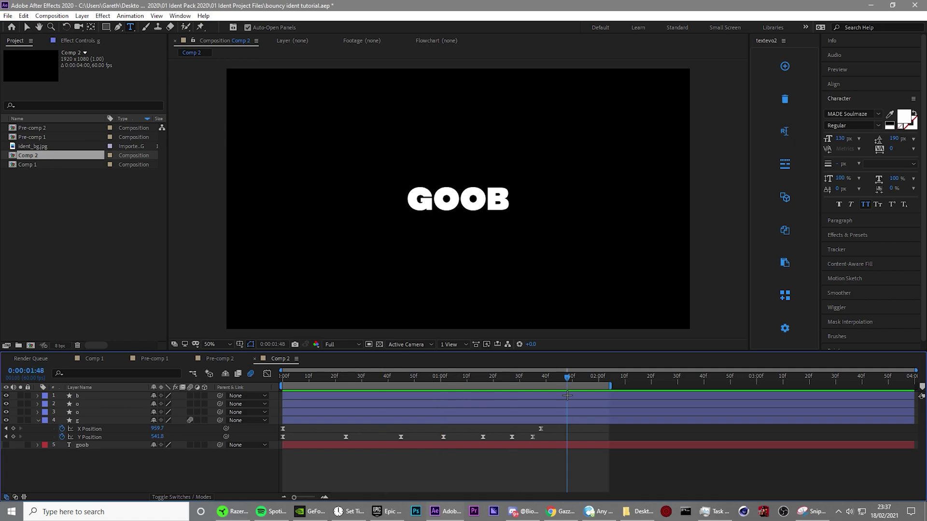
Separate the Position dimensions of the lower o layer (layer 3) and paste layer g's Y Position keyframes onto its Y Position at 0:00:00:00
{"action": "key", "text": "Home"}
{"action": "left_click", "coordinate": [107, 434]}
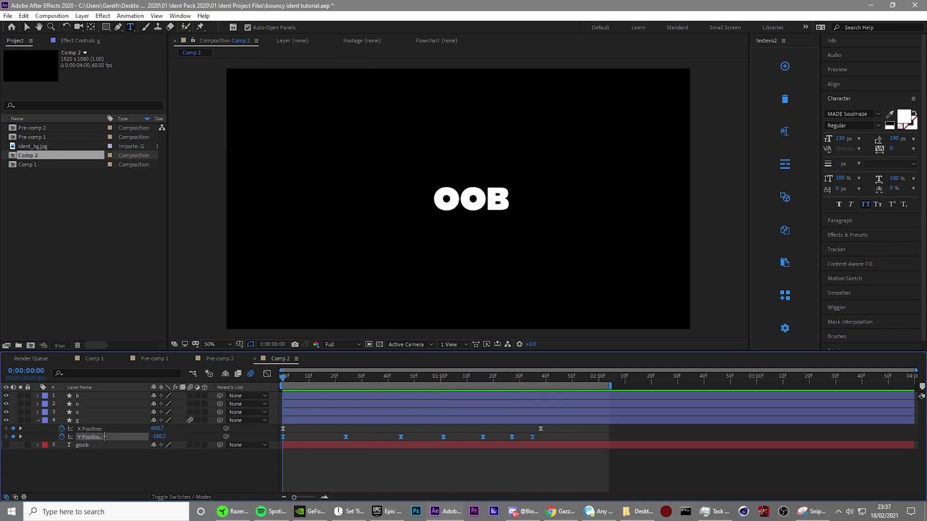
{"action": "left_click", "coordinate": [108, 412]}
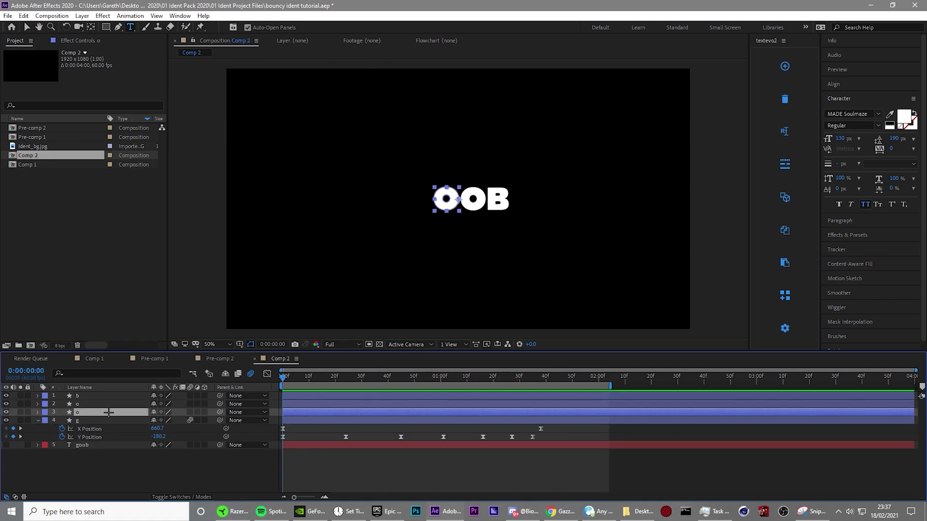
{"action": "left_click", "coordinate": [38, 412]}
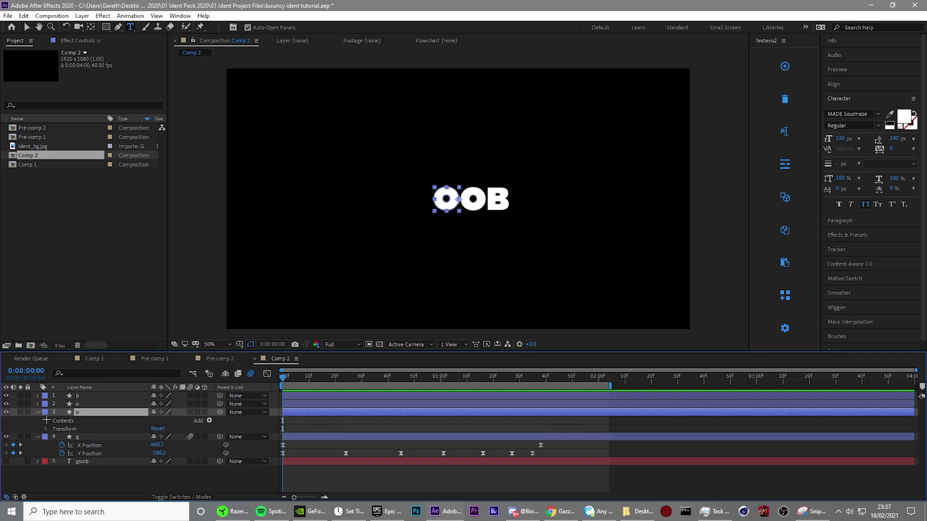
{"action": "key", "text": "p"}
{"action": "right_click", "coordinate": [123, 421]}
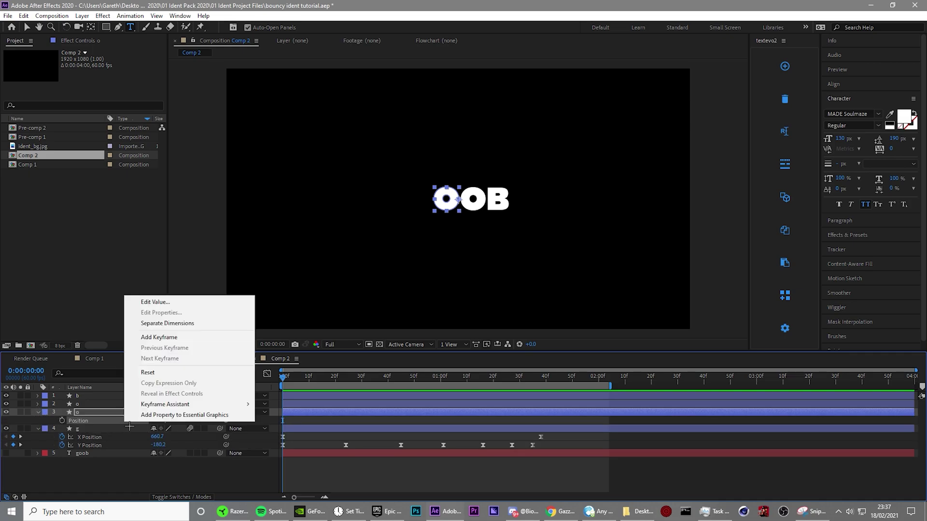
{"action": "left_click", "coordinate": [195, 329]}
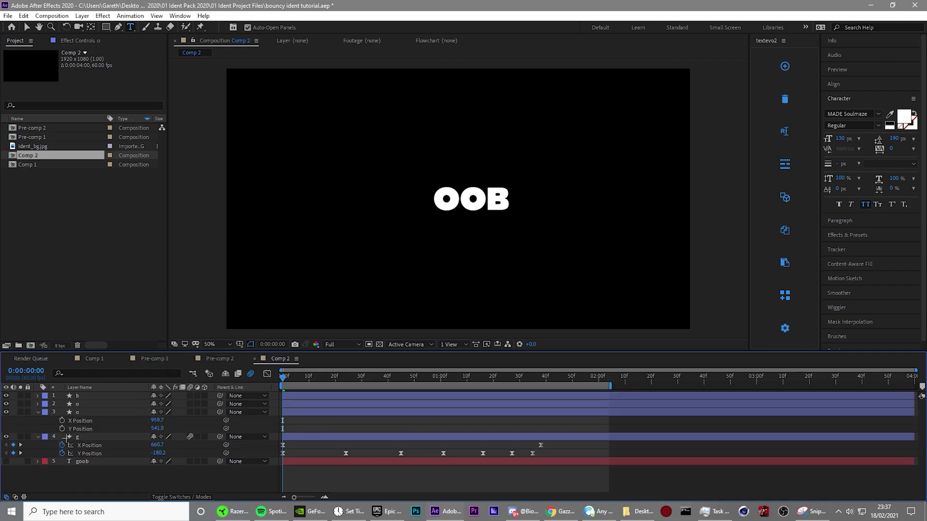
{"action": "left_click", "coordinate": [58, 428]}
{"action": "key", "text": "ctrl+v"}
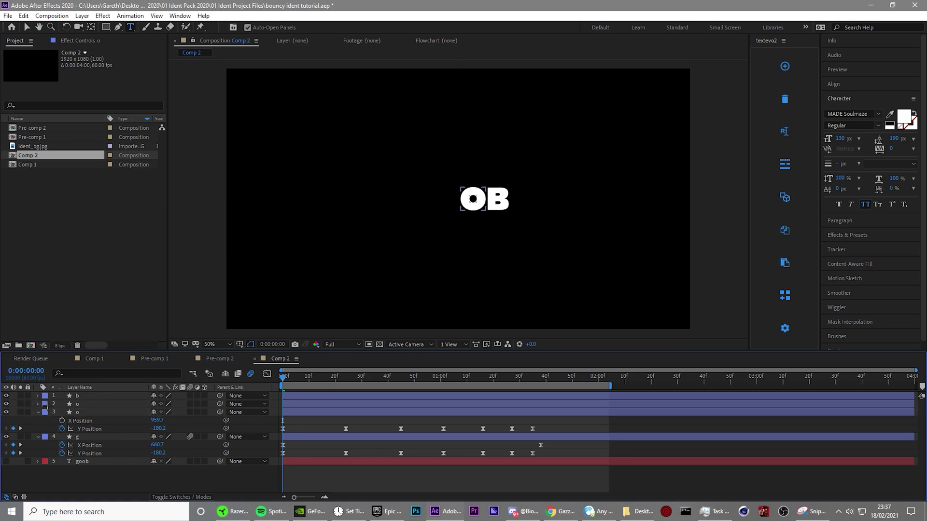
Separate the Position dimensions of the upper o layer (layer 2) and paste the same Y Position bounce keyframes at 0:00:00:00
{"action": "left_click", "coordinate": [77, 404]}
{"action": "key", "text": "p"}
{"action": "right_click", "coordinate": [63, 411]}
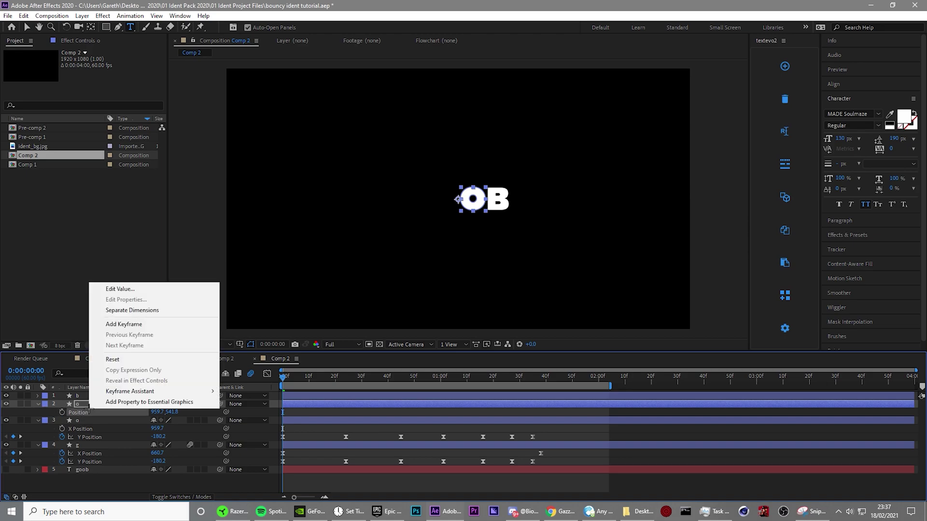
{"action": "left_click", "coordinate": [163, 309]}
{"action": "left_click", "coordinate": [283, 419]}
{"action": "left_click", "coordinate": [85, 421]}
{"action": "key", "text": "ctrl+v"}
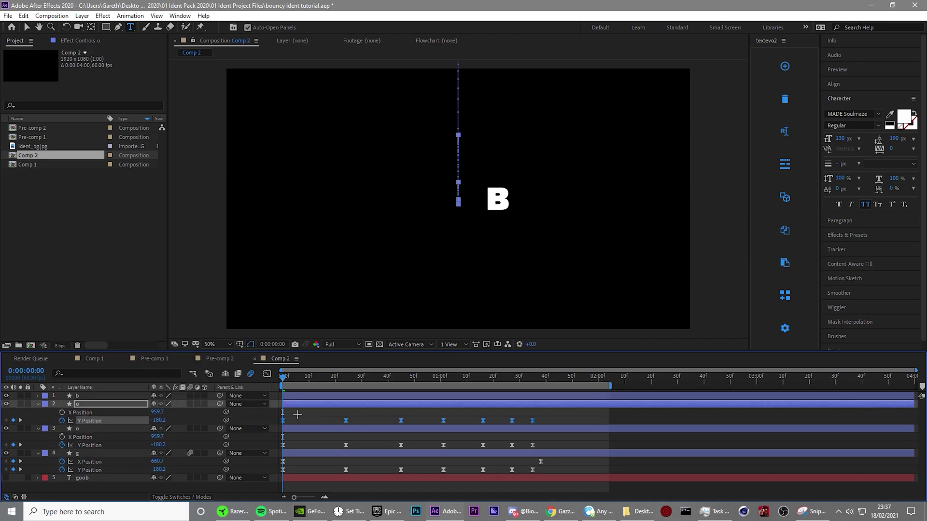
Separate layer b's Position dimensions, paste the bounce keyframes onto its Y Position at 0:00:00:00, and preview the letters
{"action": "left_click", "coordinate": [78, 395]}
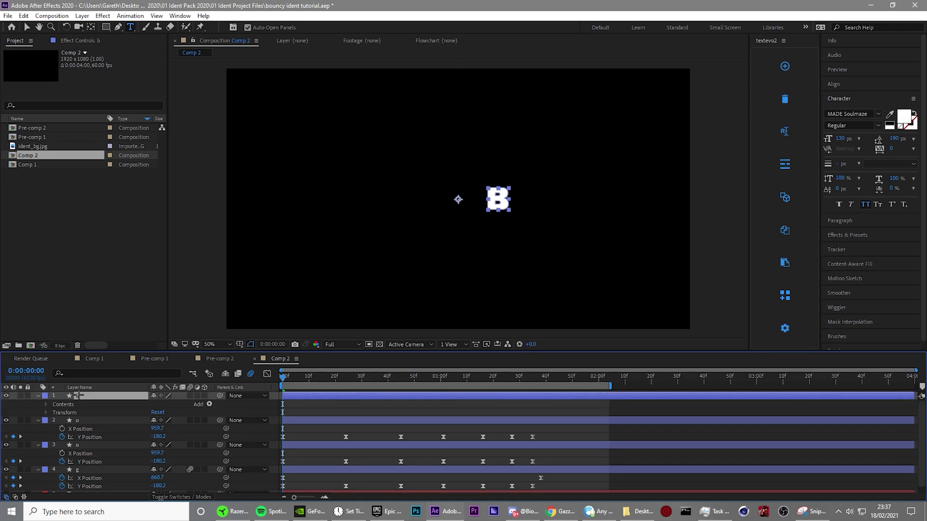
{"action": "key", "text": "p"}
{"action": "left_click", "coordinate": [61, 403]}
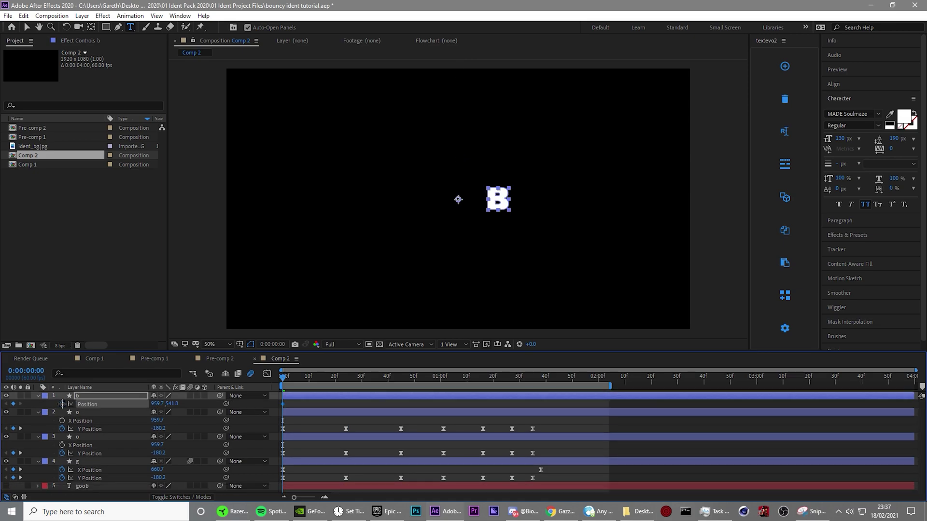
{"action": "right_click", "coordinate": [118, 404]}
{"action": "left_click", "coordinate": [150, 306]}
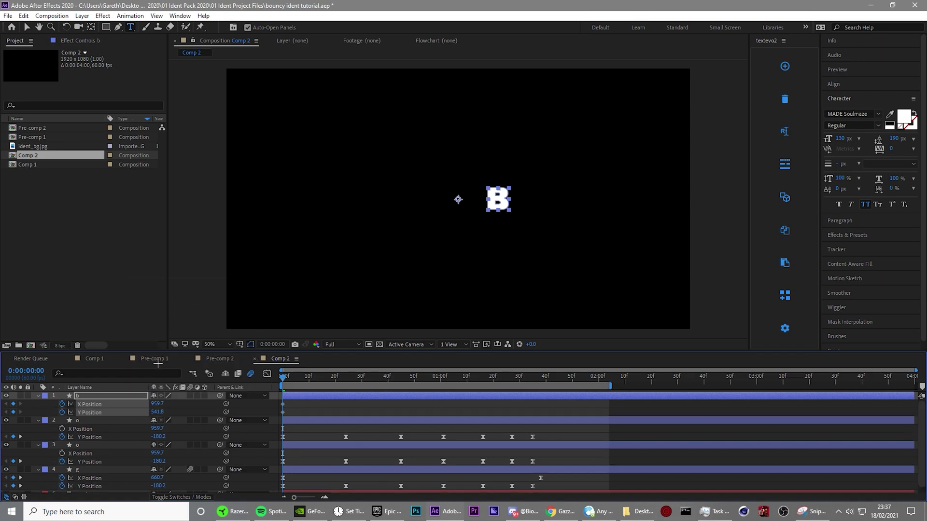
{"action": "left_click", "coordinate": [336, 407]}
{"action": "left_click", "coordinate": [89, 412]}
{"action": "key", "text": "ctrl+v"}
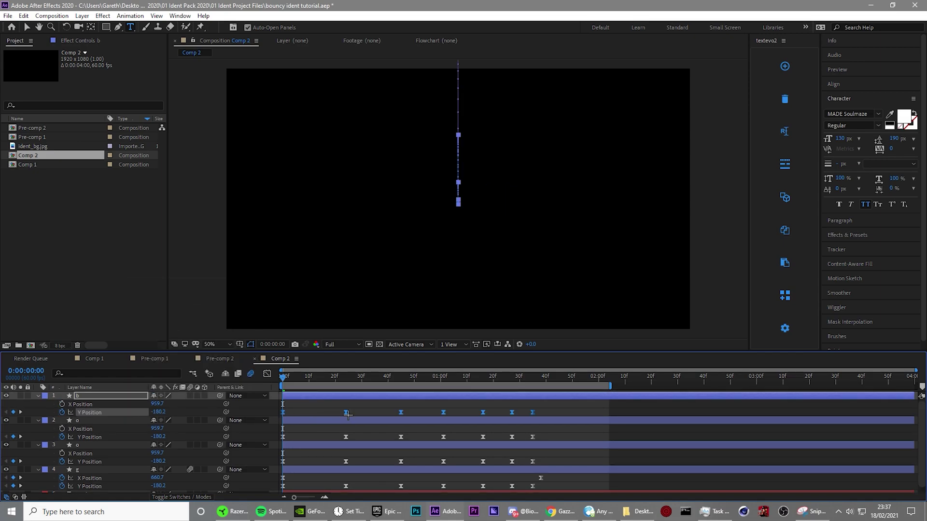
{"action": "left_click", "coordinate": [317, 414]}
{"action": "key", "text": "space"}
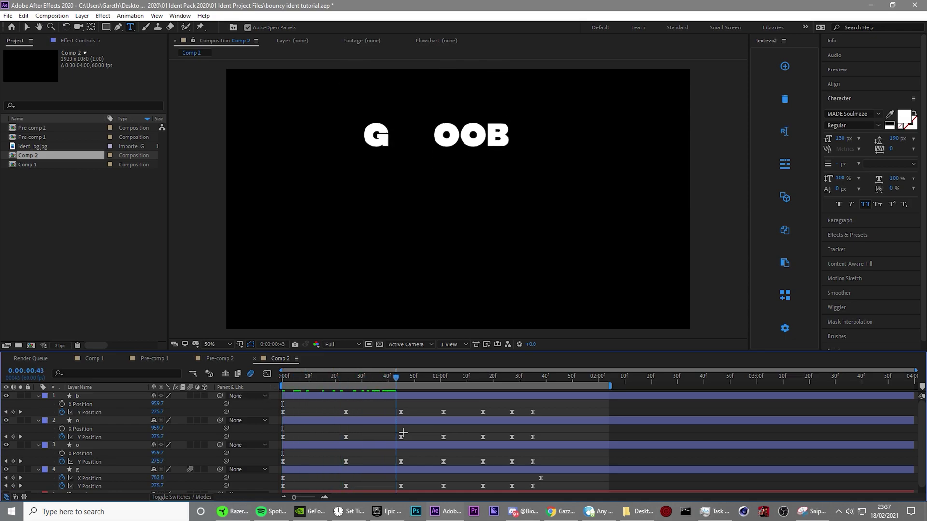
Add an X Position keyframe to layer b at 0:00:01:38, in line with layer g's last X Position keyframe
{"action": "left_click", "coordinate": [163, 420]}
{"action": "left_click", "coordinate": [223, 429]}
{"action": "key", "text": "Page_Down"}
{"action": "key", "text": "Page_Down"}
{"action": "key", "text": "Page_Down"}
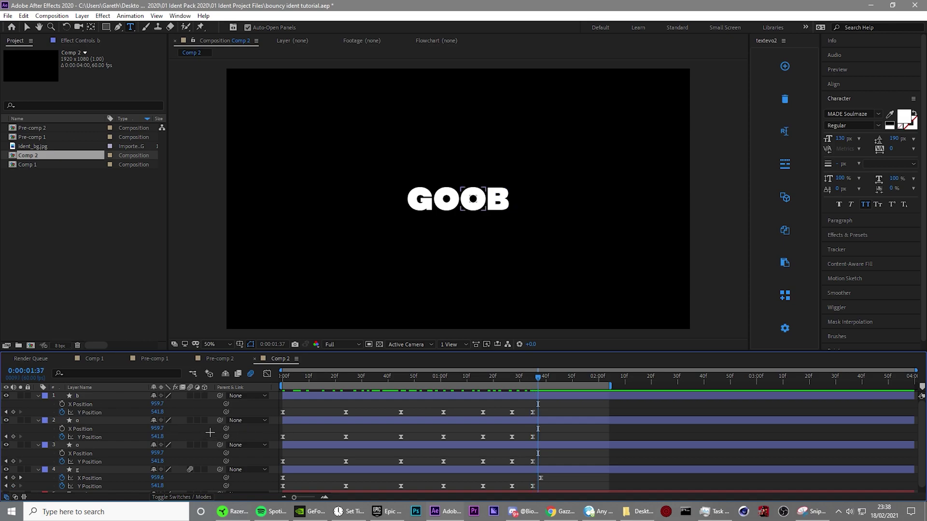
{"action": "left_click", "coordinate": [62, 404]}
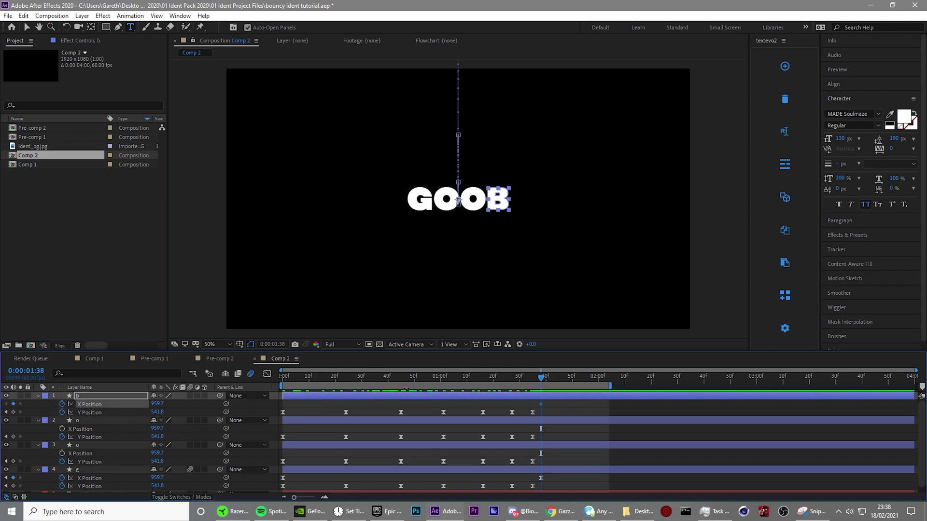
Set layer b's X Position to 1487.7 at 0:00:00:00 and apply Easy Ease to its X Position keyframes
{"action": "key", "text": "Home"}
{"action": "left_click_drag", "start_coordinate": [160, 407], "coordinate": [134, 429]}
{"action": "key", "text": "F9"}
{"action": "left_click", "coordinate": [317, 411]}
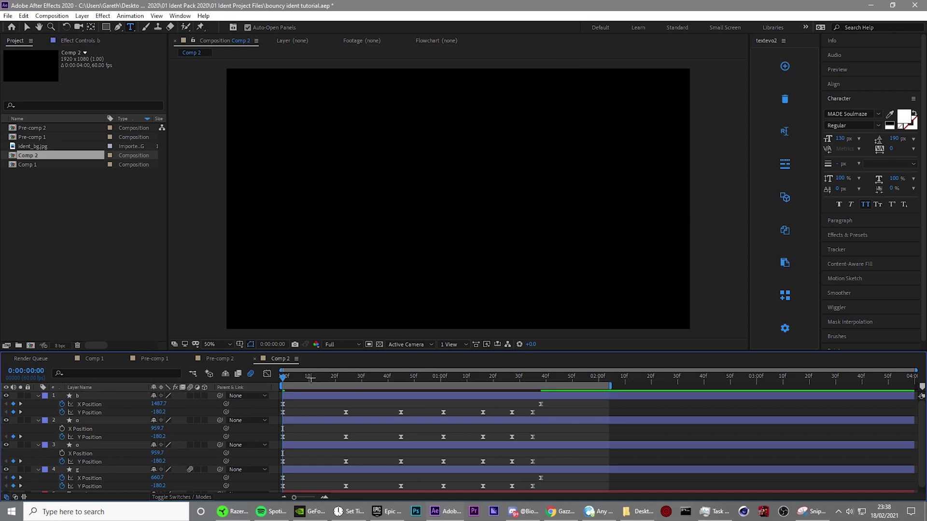
Enable motion blur on all the letter layers and preview the combined bounce
{"action": "key", "text": "ctrl+a"}
{"action": "left_click", "coordinate": [189, 396]}
{"action": "left_click", "coordinate": [268, 403]}
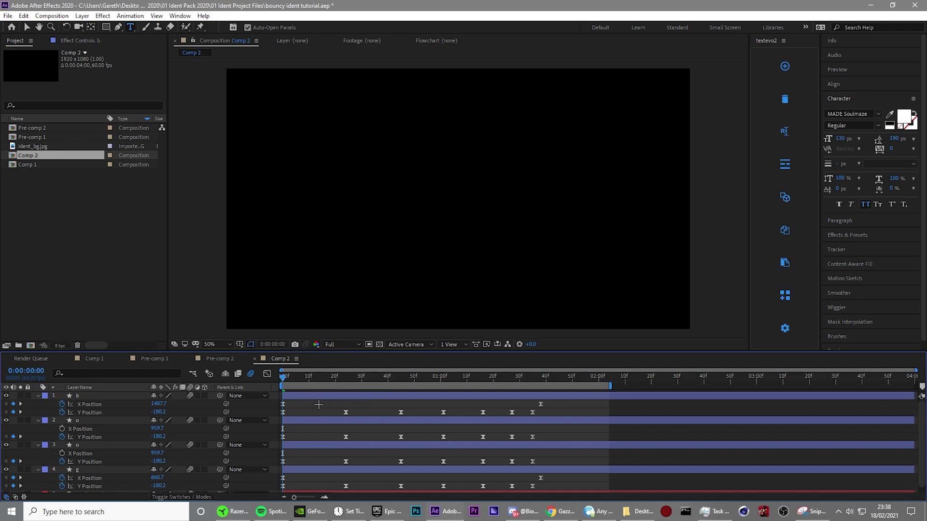
{"action": "key", "text": "space"}
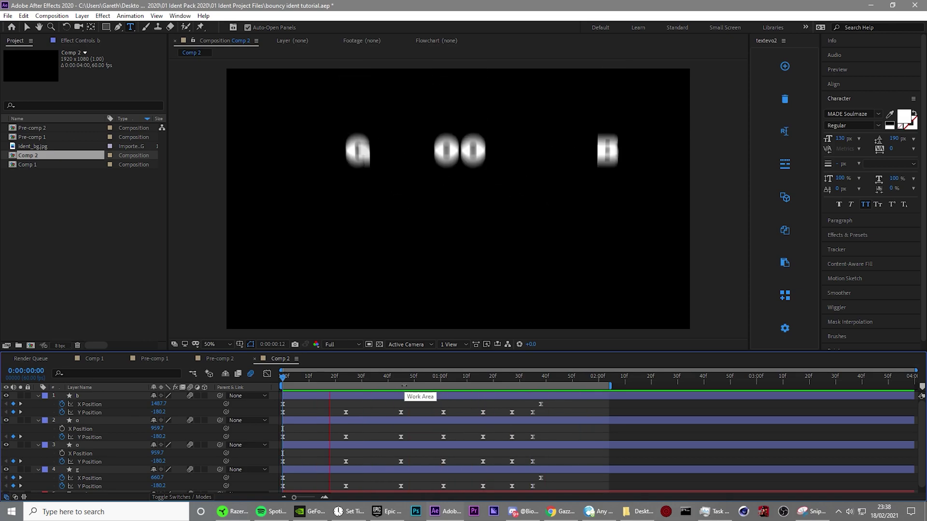
{"action": "left_click", "coordinate": [422, 379]}
Stagger the bounces by shifting the position keyframes of layer 2 o and layer g about 10 frames later and layer 3 o about 6 frames, then preview
{"action": "scroll", "coordinate": [422, 434], "scroll_direction": "down", "scroll_amount": 1}
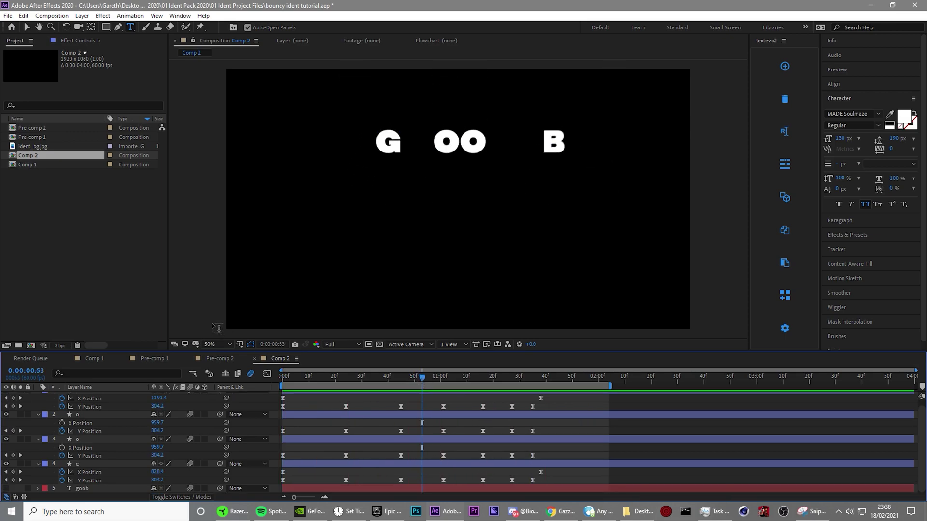
{"action": "left_click", "coordinate": [26, 27]}
{"action": "left_click_drag", "start_coordinate": [540, 427], "coordinate": [315, 432]}
{"action": "left_click_drag", "start_coordinate": [556, 452], "coordinate": [299, 456]}
{"action": "left_click_drag", "start_coordinate": [546, 483], "coordinate": [308, 473]}
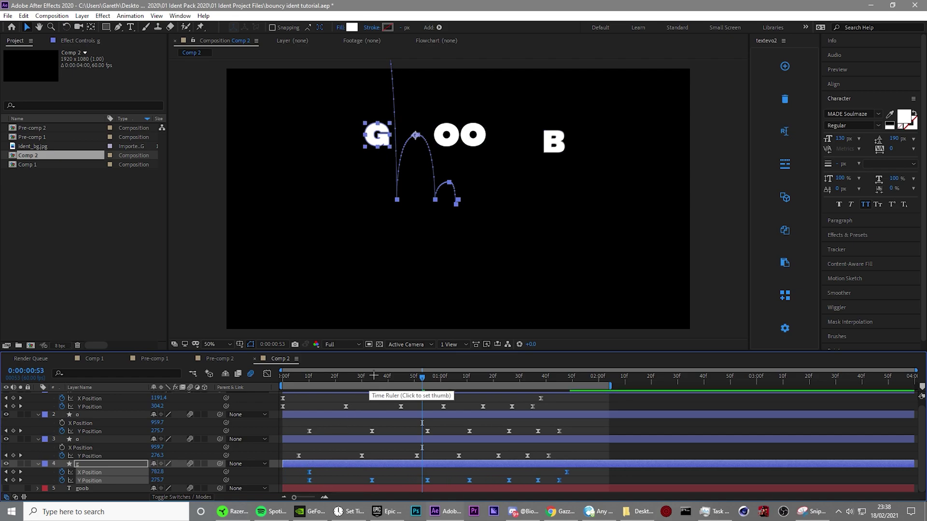
{"action": "key", "text": "Home"}
{"action": "left_click", "coordinate": [314, 404]}
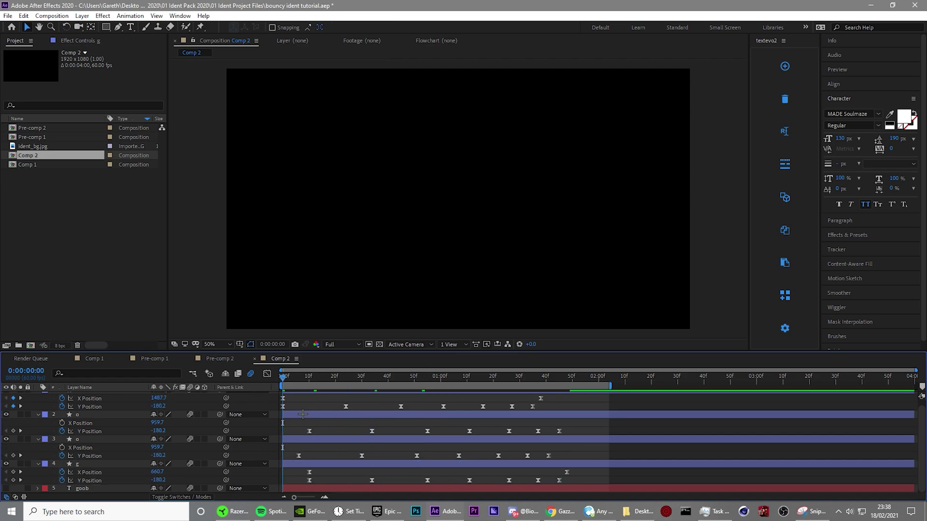
{"action": "key", "text": "space"}
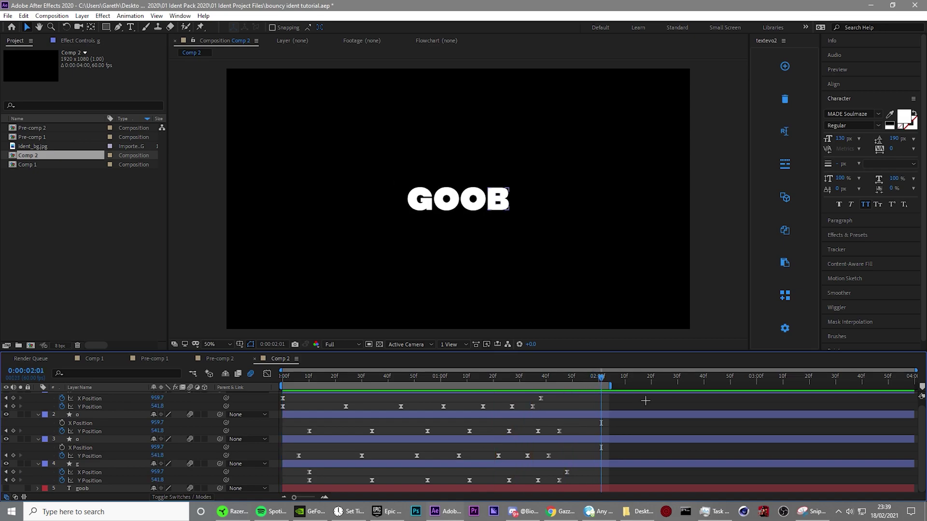
Collapse the position keyframes, show Scale for the layers, and add a Scale keyframe to both o layers at 0:00:03:00
{"action": "key", "text": "u"}
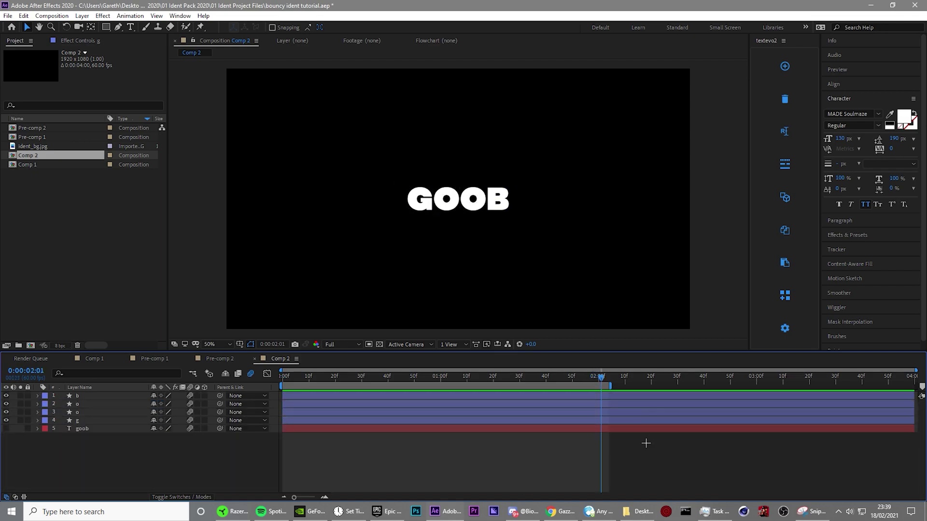
{"action": "left_click", "coordinate": [94, 420]}
{"action": "left_click_drag", "start_coordinate": [612, 382], "coordinate": [755, 464]}
{"action": "key", "text": "s"}
{"action": "left_click", "coordinate": [89, 442]}
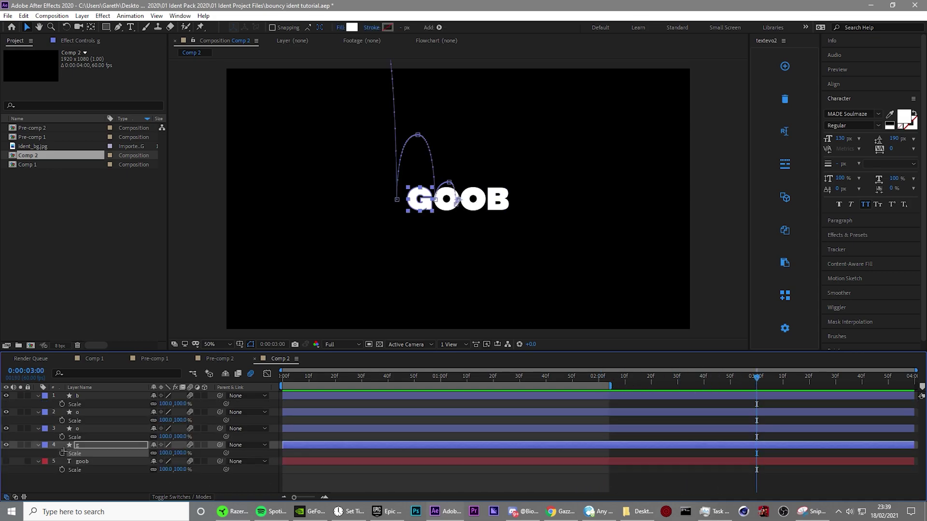
{"action": "left_click", "coordinate": [62, 420]}
{"action": "left_click", "coordinate": [62, 437]}
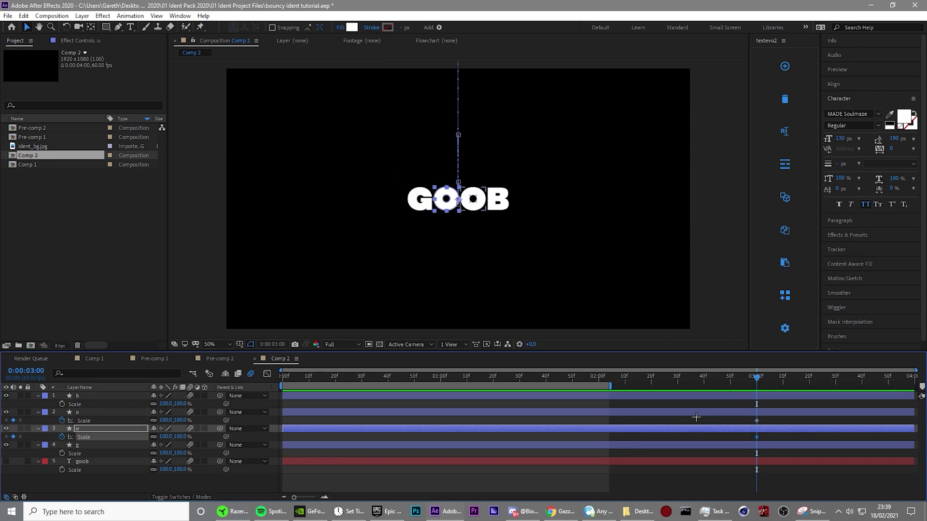
Set the Scale of both o layers to 0% at 0:00:03:20
{"action": "left_click_drag", "start_coordinate": [765, 369], "coordinate": [807, 376]}
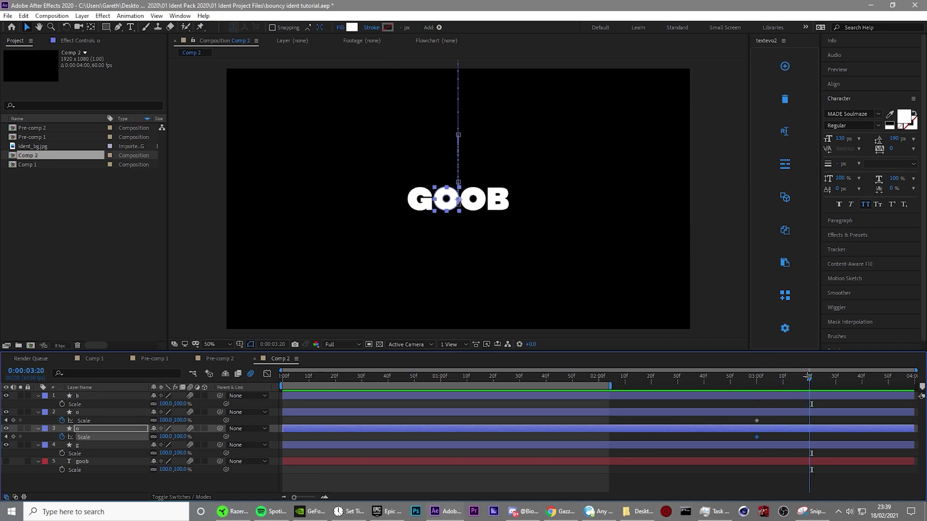
{"action": "left_click", "coordinate": [164, 421]}
{"action": "type", "text": "9"}
{"action": "key", "text": "Return"}
{"action": "left_click", "coordinate": [163, 420]}
{"action": "type", "text": "0"}
{"action": "key", "text": "Return"}
{"action": "left_click", "coordinate": [164, 437]}
{"action": "type", "text": "0"}
{"action": "key", "text": "Return"}
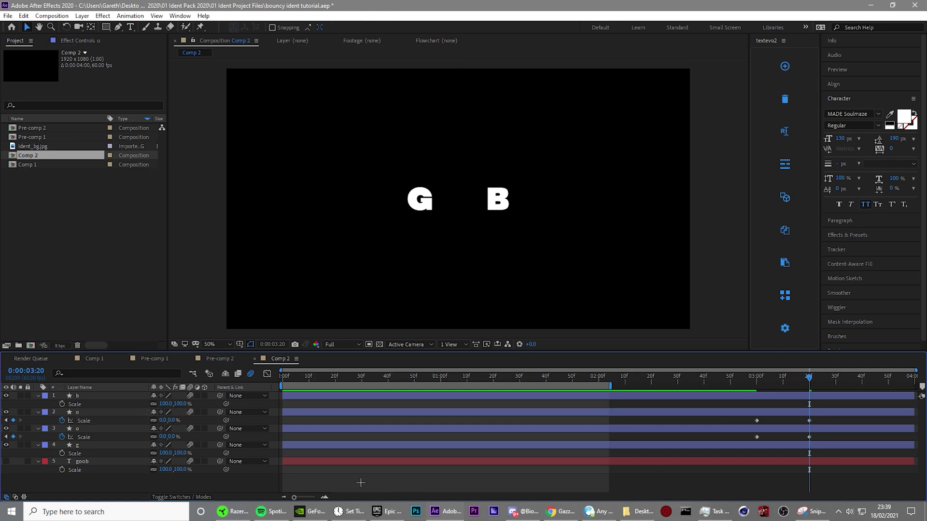
Easy Ease the upper o layer's Scale keyframes, shape their speed curve to peak near the end, and give the lower o layer eased Scale keyframes
{"action": "left_click", "coordinate": [102, 421]}
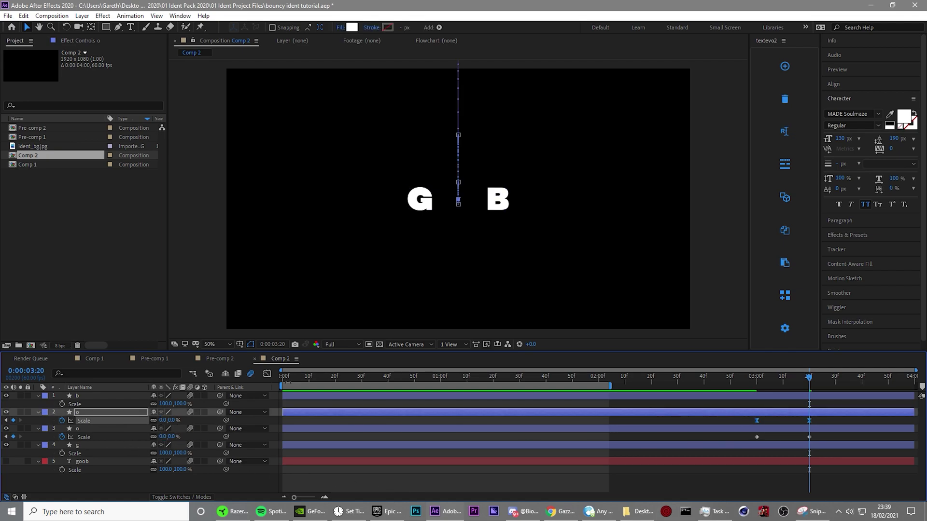
{"action": "left_click", "coordinate": [267, 374]}
{"action": "mouse_move", "coordinate": [768, 397]}
{"action": "left_mouse_down"}
{"action": "mouse_move", "coordinate": [798, 382]}
{"action": "mouse_move", "coordinate": [761, 382]}
{"action": "mouse_move", "coordinate": [757, 393]}
{"action": "left_mouse_up"}
{"action": "left_click", "coordinate": [754, 382]}
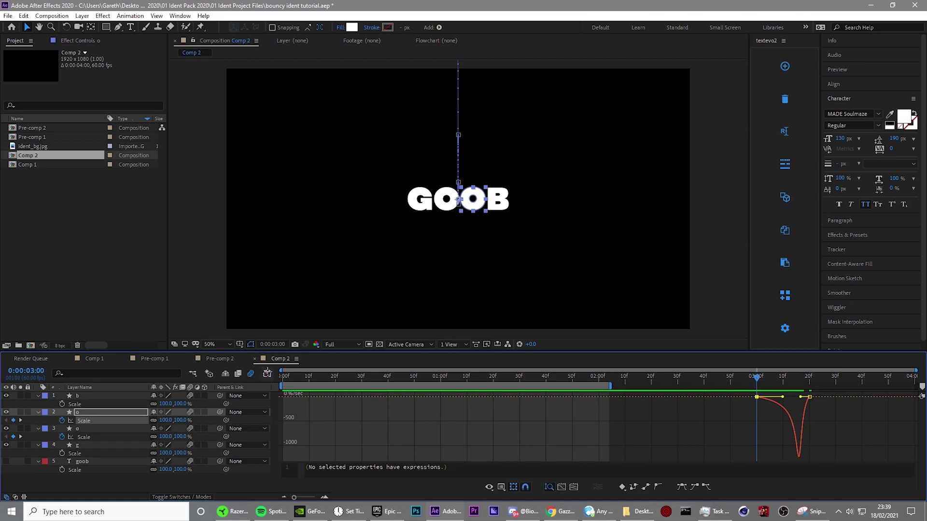
{"action": "left_click", "coordinate": [267, 373]}
{"action": "left_click", "coordinate": [114, 430]}
{"action": "key", "text": "Return"}
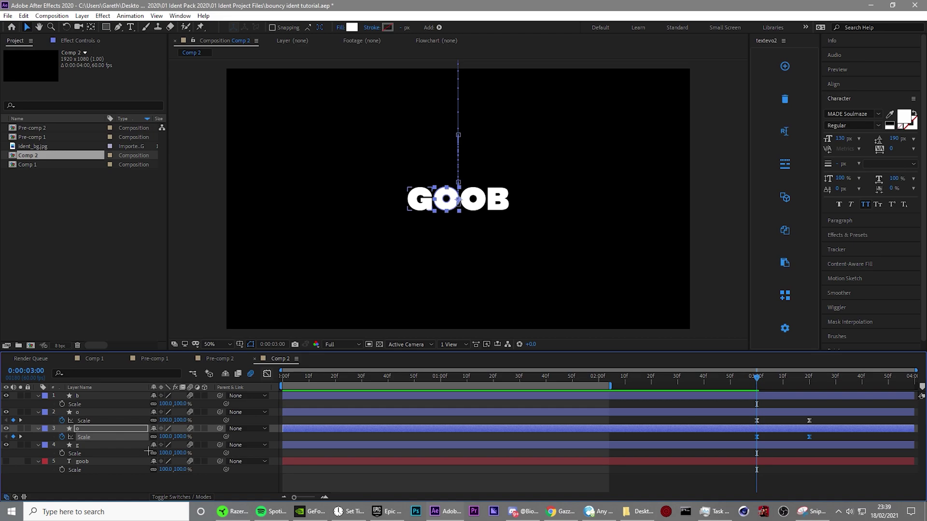
Paste the eased Scale keyframes onto layers g and b starting at 0:00:03:03, and scrub through the shrink to 0:00:03:23
{"action": "key", "text": "Page_Down"}
{"action": "key", "text": "Page_Down"}
{"action": "key", "text": "Page_Down"}
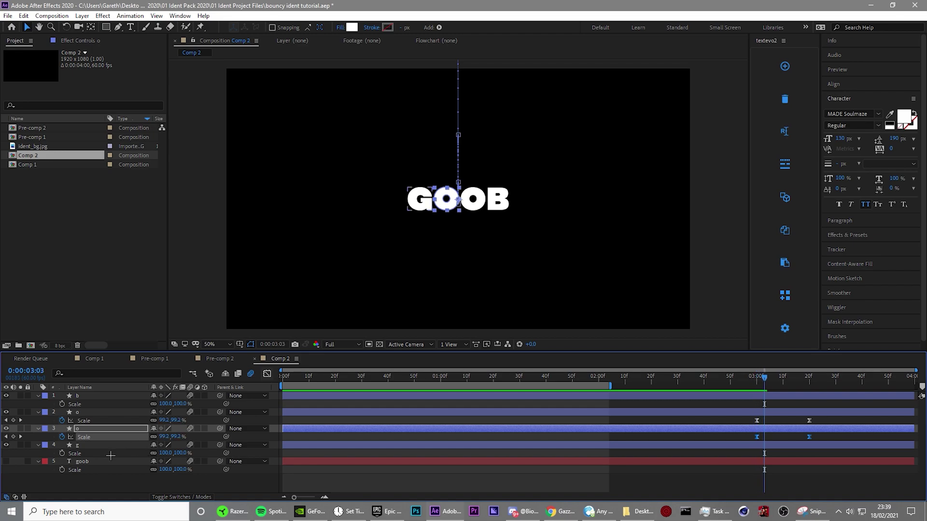
{"action": "left_click", "coordinate": [117, 449]}
{"action": "key", "text": "ctrl+v"}
{"action": "left_click", "coordinate": [94, 395]}
{"action": "key", "text": "ctrl+v"}
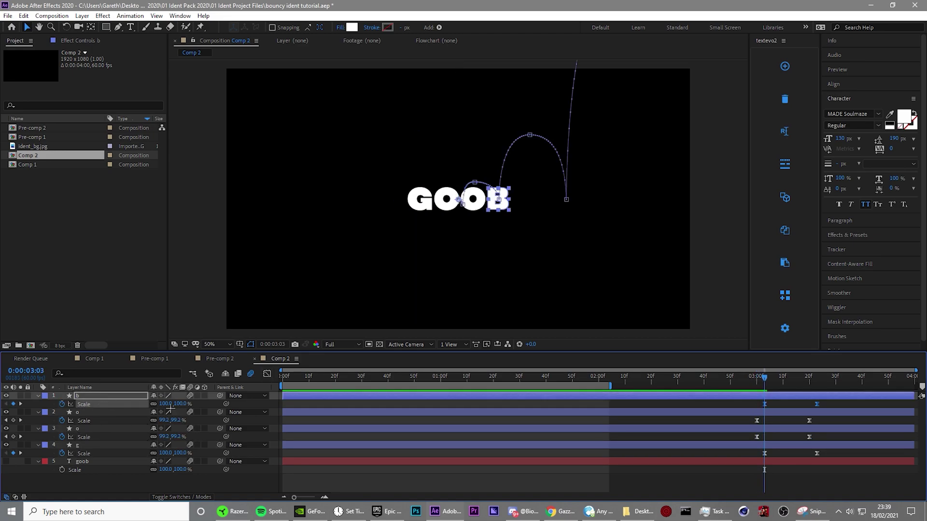
{"action": "left_click", "coordinate": [687, 470]}
{"action": "left_click_drag", "start_coordinate": [764, 402], "coordinate": [817, 421]}
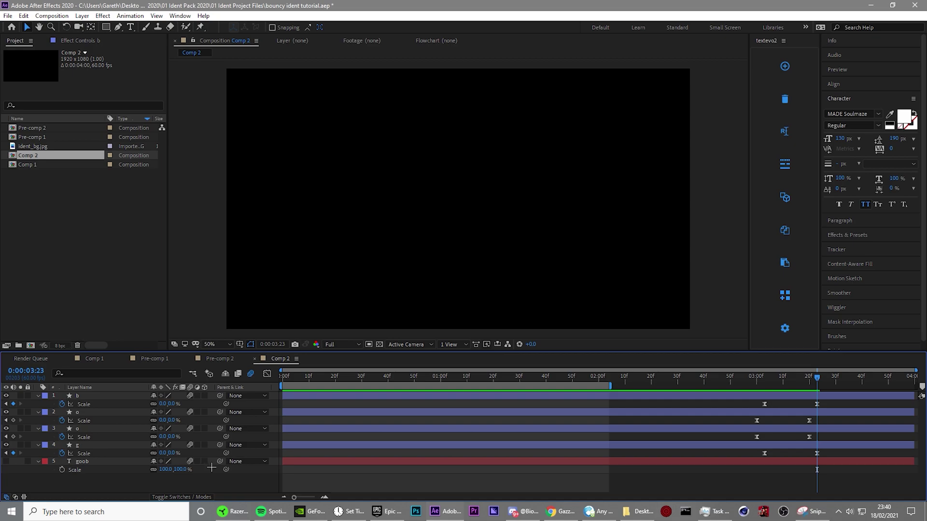
Pre-compose all the letter layers and the goob text as Pre-comp 3, and extend the work area to the composition's end
{"action": "key", "text": "ctrl+a"}
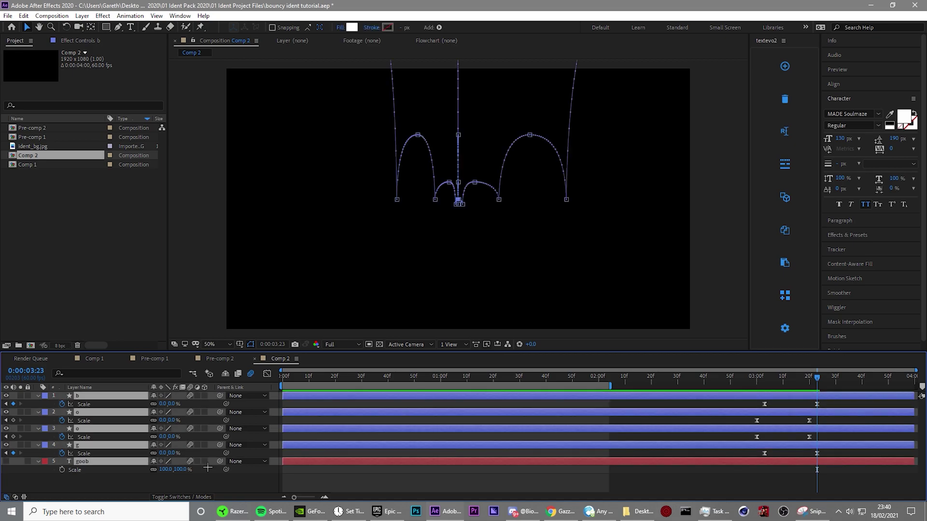
{"action": "key", "text": "ctrl+shift+c"}
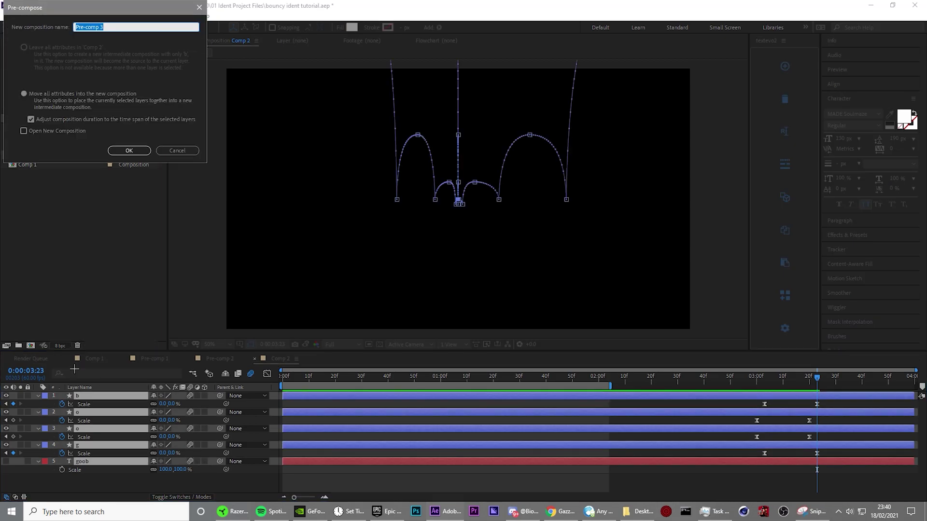
{"action": "left_click", "coordinate": [124, 151]}
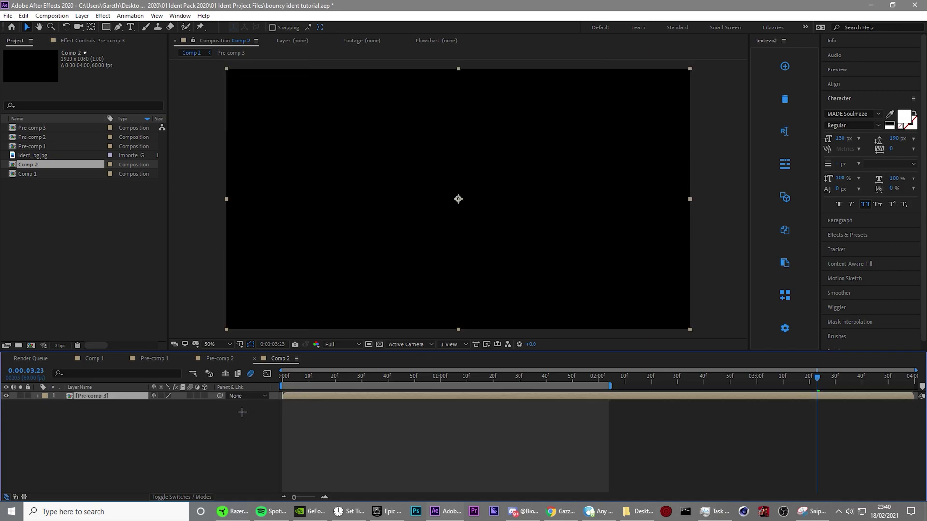
{"action": "left_click_drag", "start_coordinate": [610, 386], "coordinate": [914, 387]}
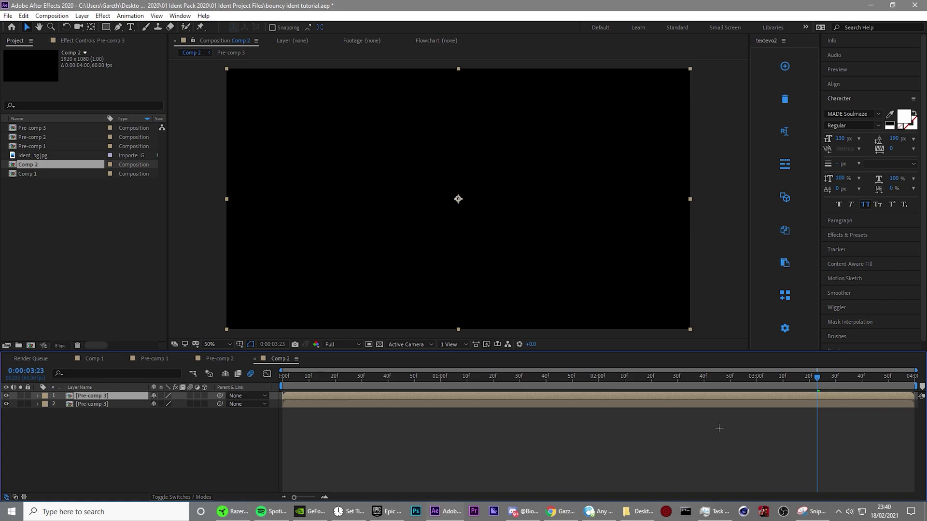
Duplicate the Pre-comp 3 layer and apply GAZZA ECHO PRESET to the lower copy
{"action": "key", "text": "ctrl+d"}
{"action": "left_click", "coordinate": [885, 235]}
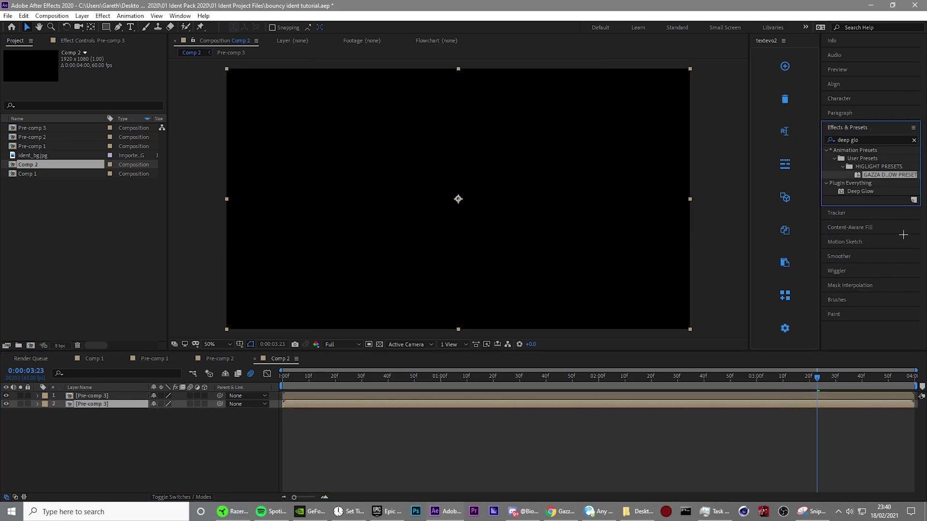
{"action": "left_click", "coordinate": [794, 453]}
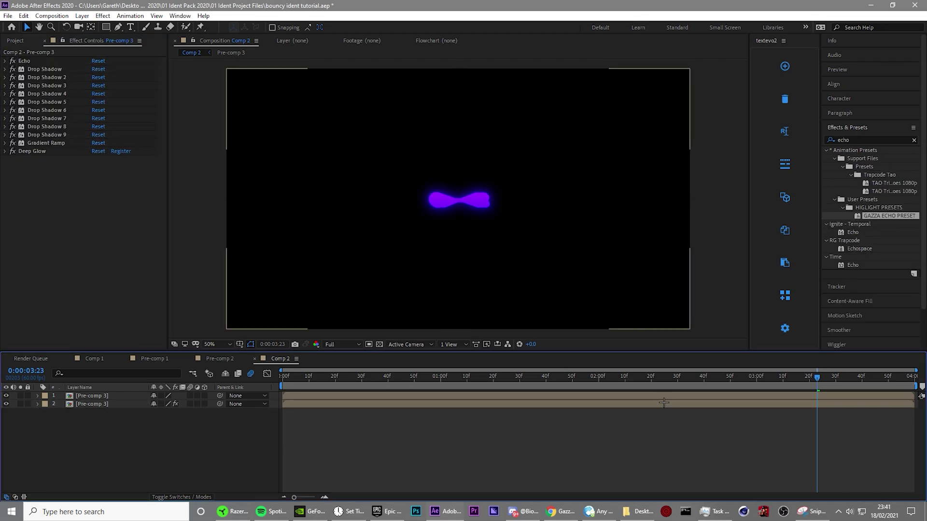
{"action": "left_click", "coordinate": [643, 405]}
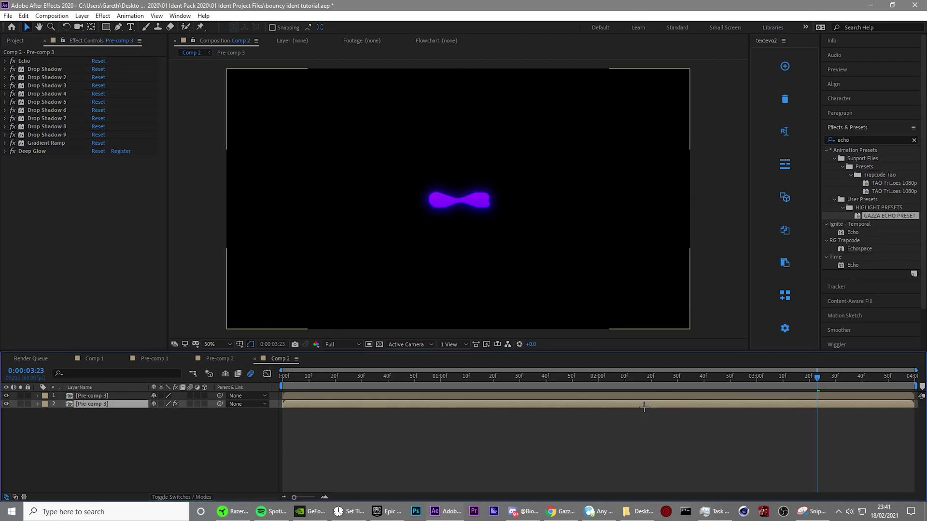
Preview the bouncing text with its echo and glow effects from the start of the composition
{"action": "left_click", "coordinate": [288, 375]}
{"action": "key", "text": "space"}
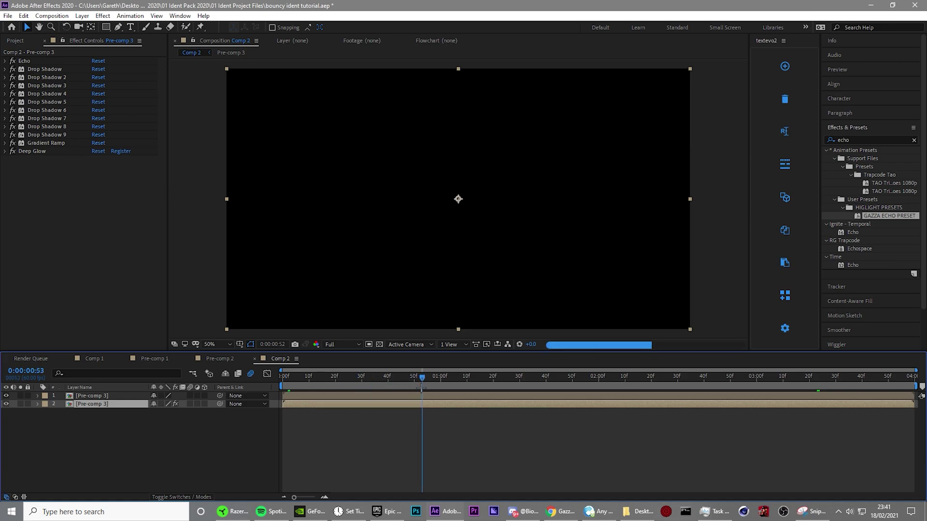
{"action": "left_click", "coordinate": [460, 421]}
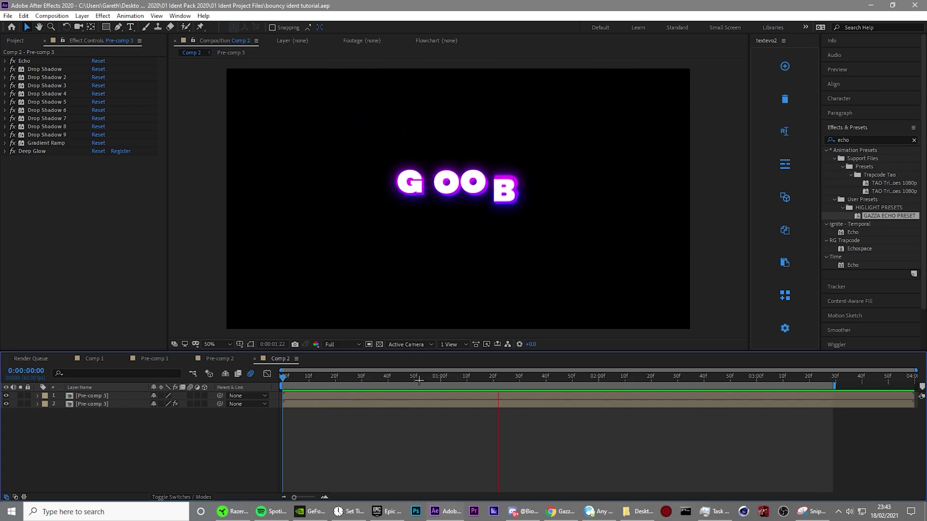
{"action": "key", "text": "space"}
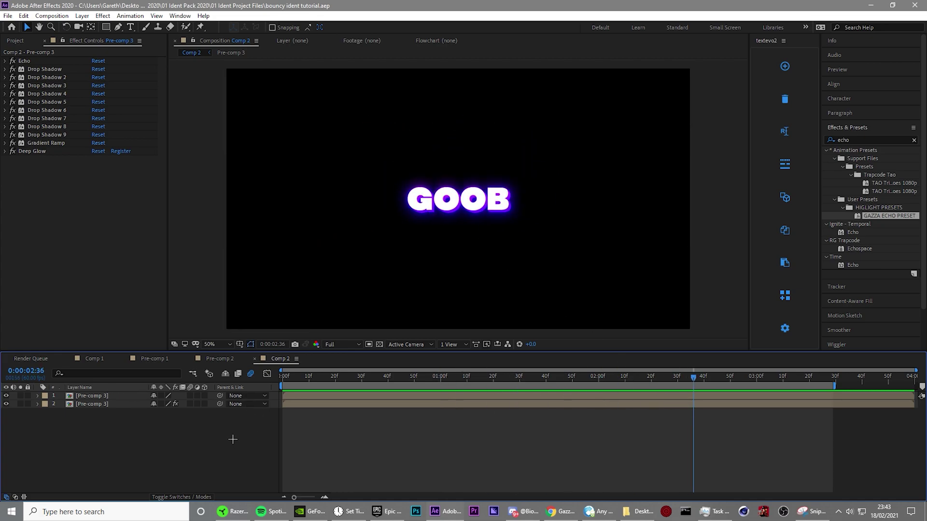
Pre-compose both Pre-comp 3 layers together as Pre-comp 4
{"action": "key", "text": "ctrl+a"}
{"action": "key", "text": "ctrl+shift+c"}
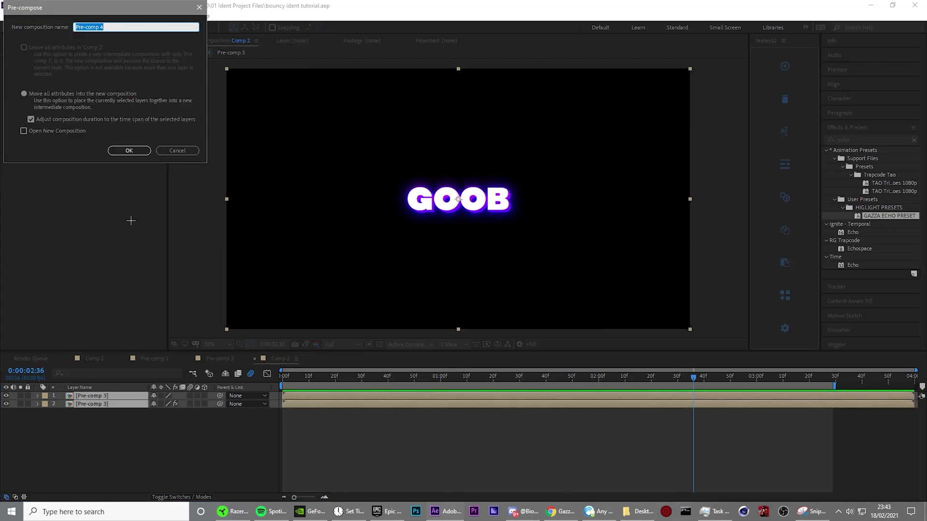
{"action": "left_click", "coordinate": [129, 153]}
Add a Scale keyframe to Pre-comp 4 at 0:00:03:29 and return to the first frame
{"action": "left_click_drag", "start_coordinate": [801, 381], "coordinate": [833, 447]}
{"action": "key", "text": "alt+shift+s"}
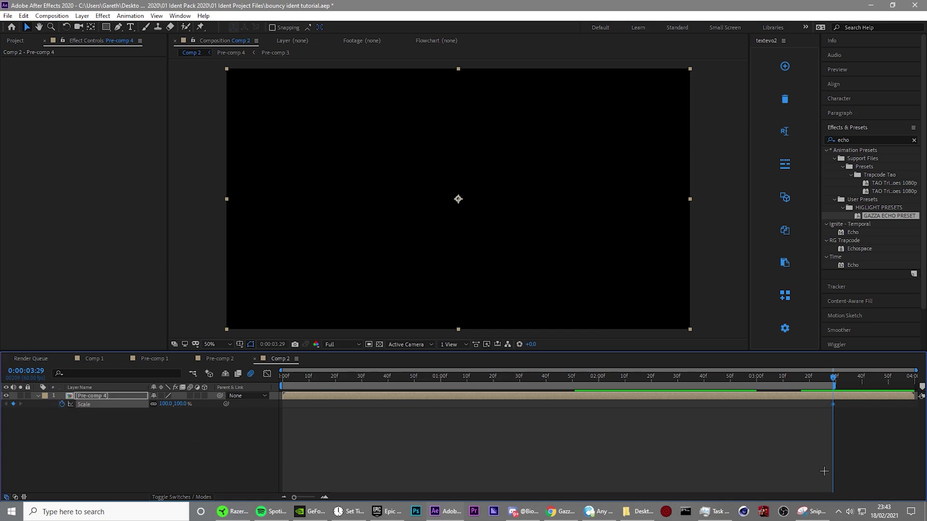
{"action": "left_click_drag", "start_coordinate": [828, 376], "coordinate": [763, 456]}
{"action": "key", "text": "space"}
{"action": "key", "text": "Home"}
Set Pre-comp 4's Scale at the first frame to 145%
{"action": "left_click", "coordinate": [194, 408]}
{"action": "left_click", "coordinate": [181, 404]}
{"action": "type", "text": "145"}
{"action": "key", "text": "Return"}
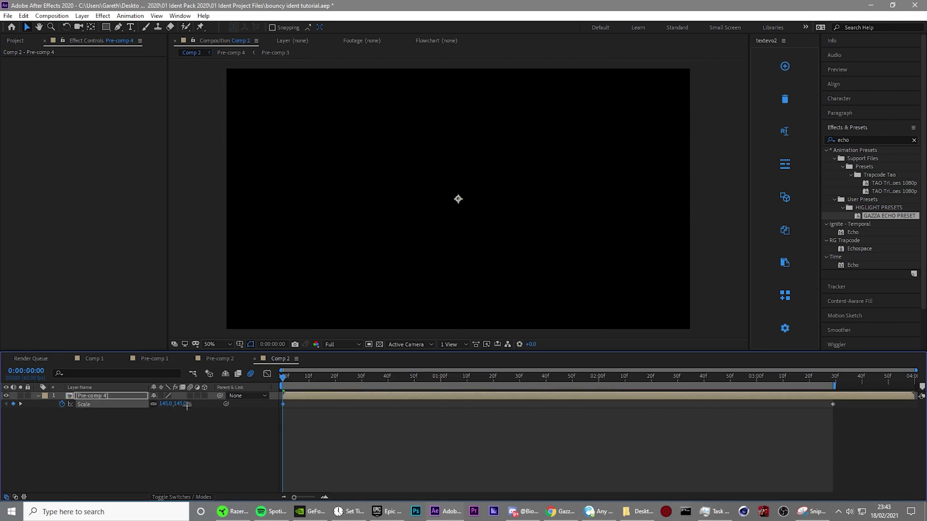
Set Pre-comp 4's starting Scale keyframe to 135%
{"action": "left_click", "coordinate": [314, 442]}
{"action": "left_click", "coordinate": [166, 404]}
{"action": "type", "text": "135"}
{"action": "key", "text": "Return"}
{"action": "left_click", "coordinate": [429, 424]}
Add a Rotation keyframe to Pre-comp 4 at the first frame, show Scale alongside it, and set Rotation to 3° at 0:00:03:29
{"action": "left_click", "coordinate": [338, 397]}
{"action": "key", "text": "r"}
{"action": "left_click", "coordinate": [80, 404]}
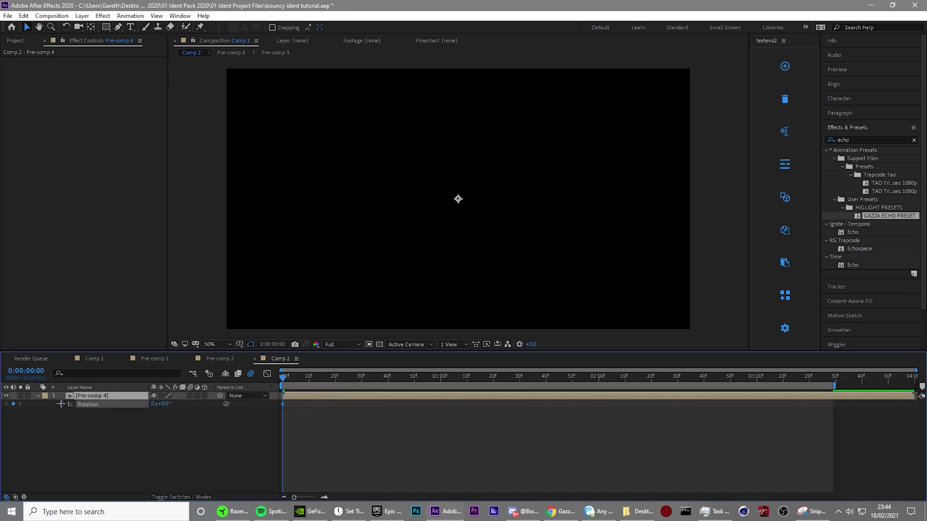
{"action": "key", "text": "shift+s"}
{"action": "left_click_drag", "start_coordinate": [811, 384], "coordinate": [833, 382]}
{"action": "left_click", "coordinate": [186, 433]}
{"action": "left_click", "coordinate": [163, 411]}
{"action": "type", "text": "3"}
{"action": "key", "text": "Return"}
Preview the ident with its overall scale and rotation animation
{"action": "key", "text": "space"}
{"action": "key", "text": "space"}
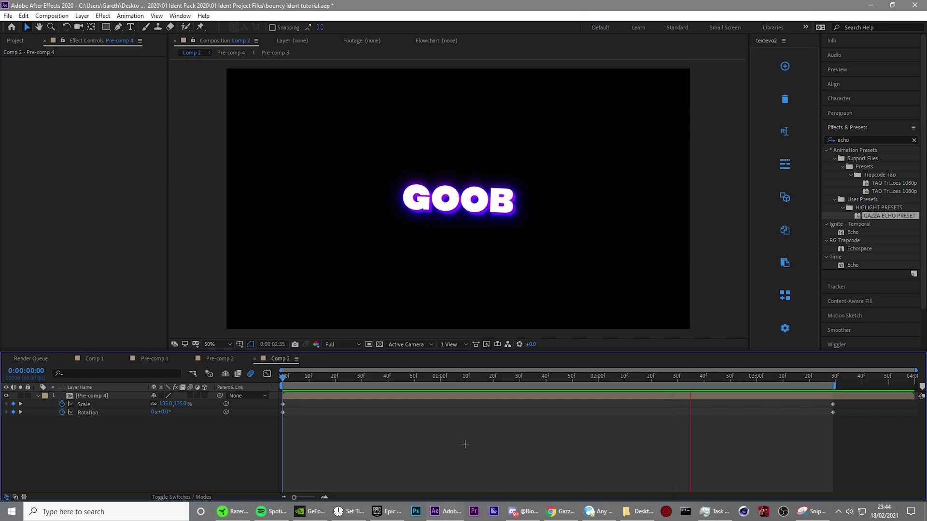
{"action": "key", "text": "space"}
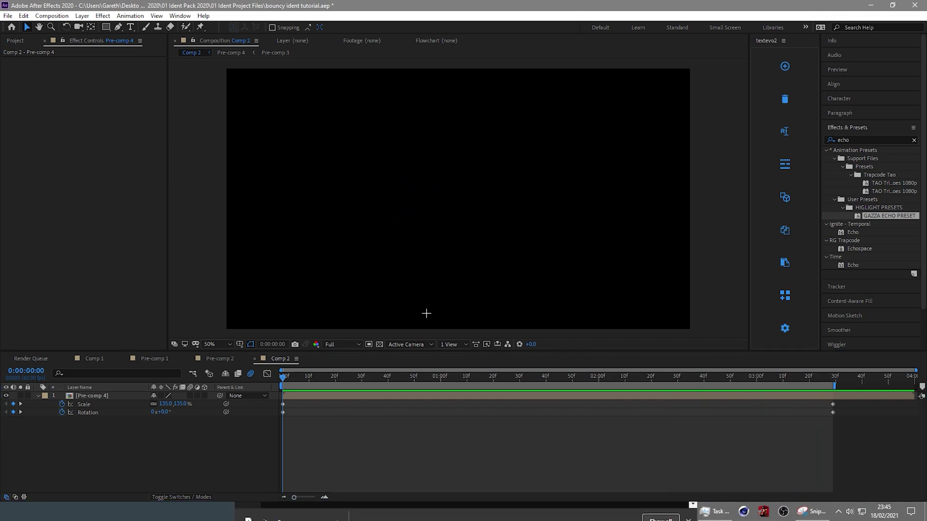